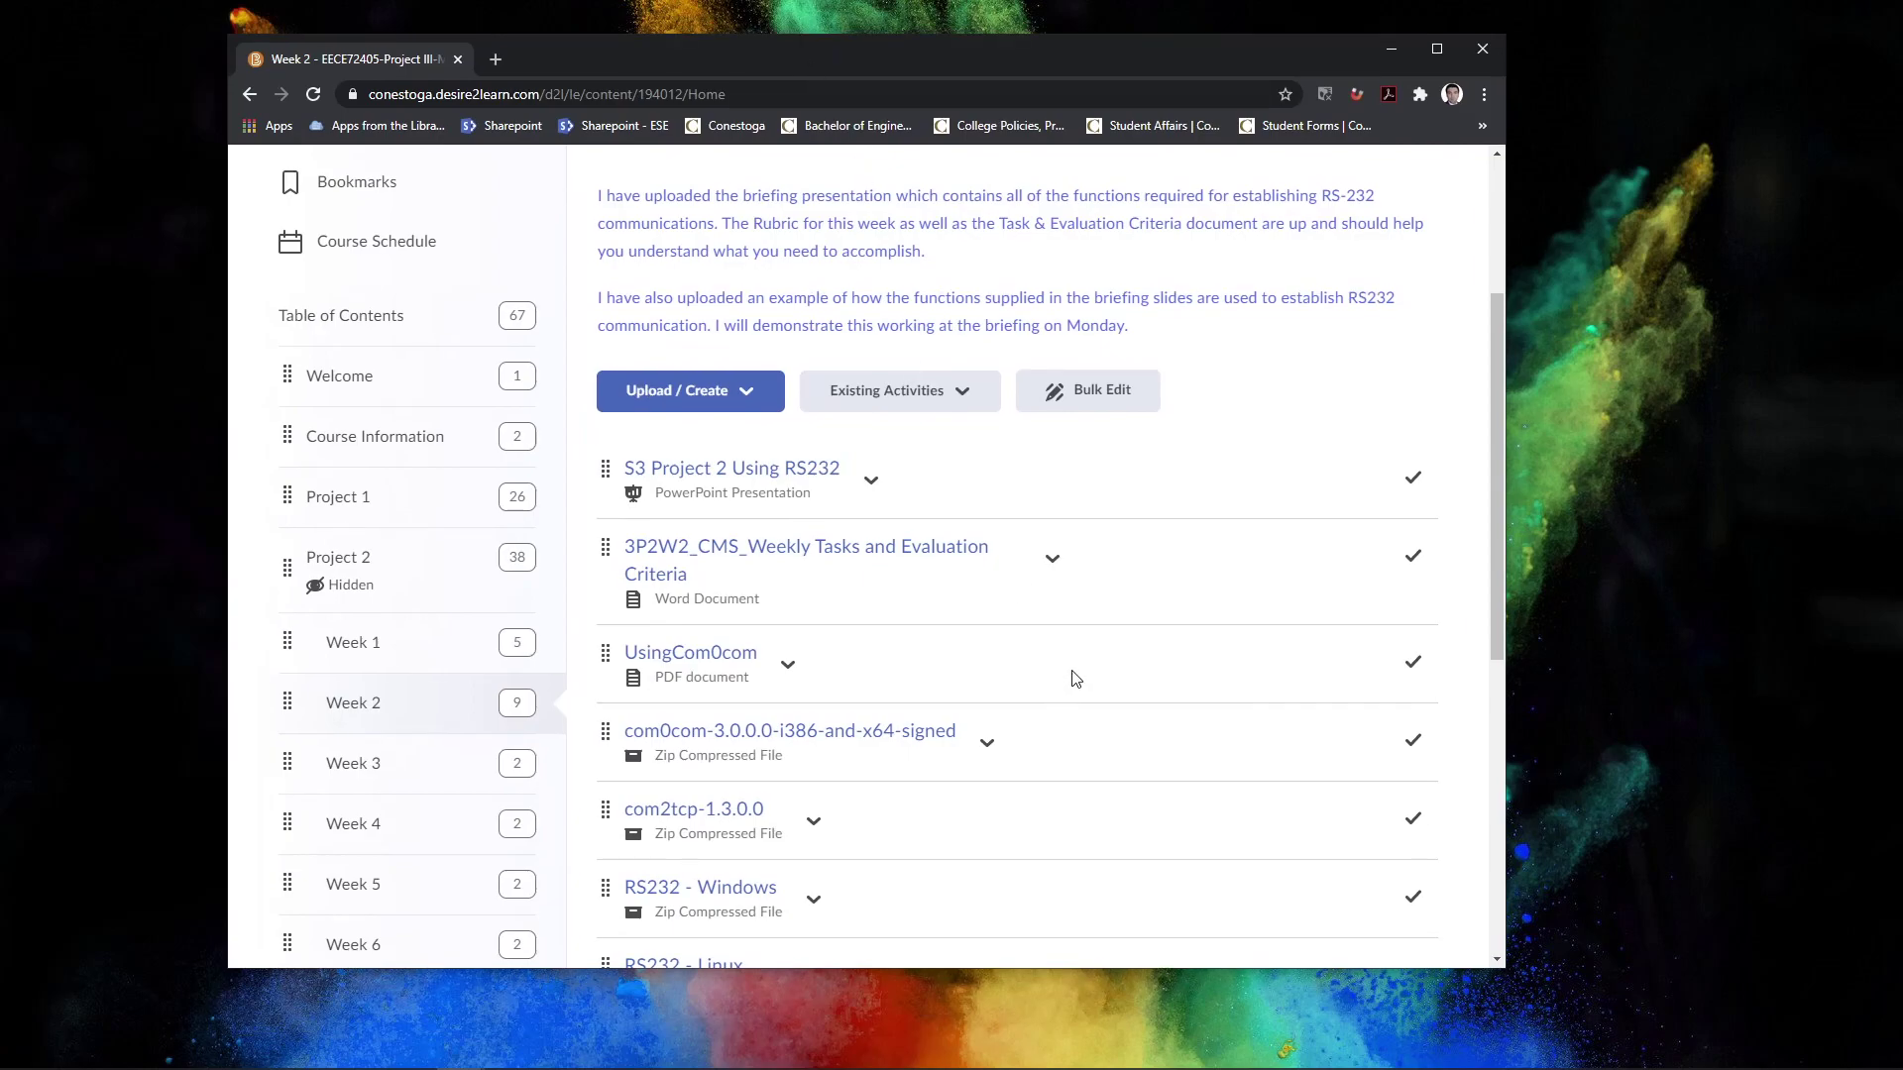
Scroll down the Week 2 content list to reach the com0com-3.0.0.0-i386-and-x64-signed zip
{"action": "scroll", "coordinate": [1074, 678], "scroll_direction": "down", "scroll_amount": 1}
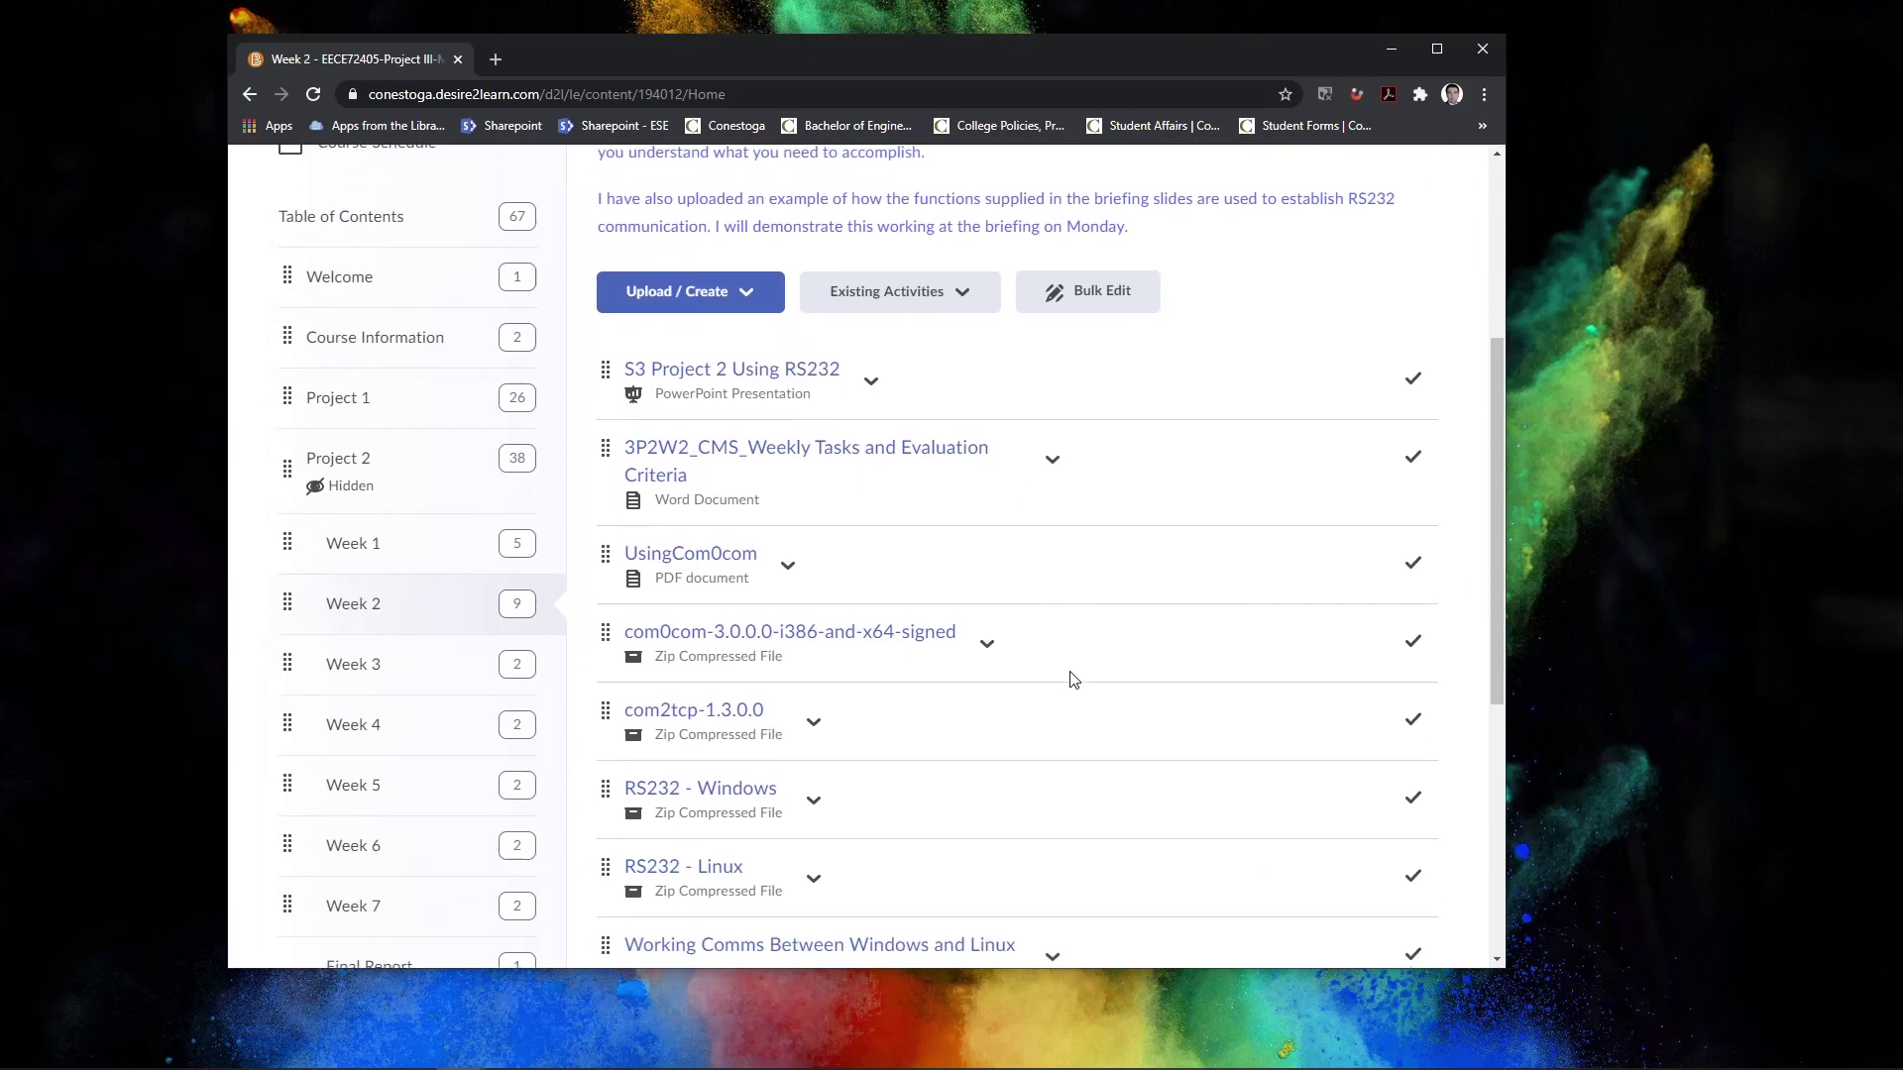
{"action": "scroll", "coordinate": [1072, 676], "scroll_direction": "down", "scroll_amount": 1}
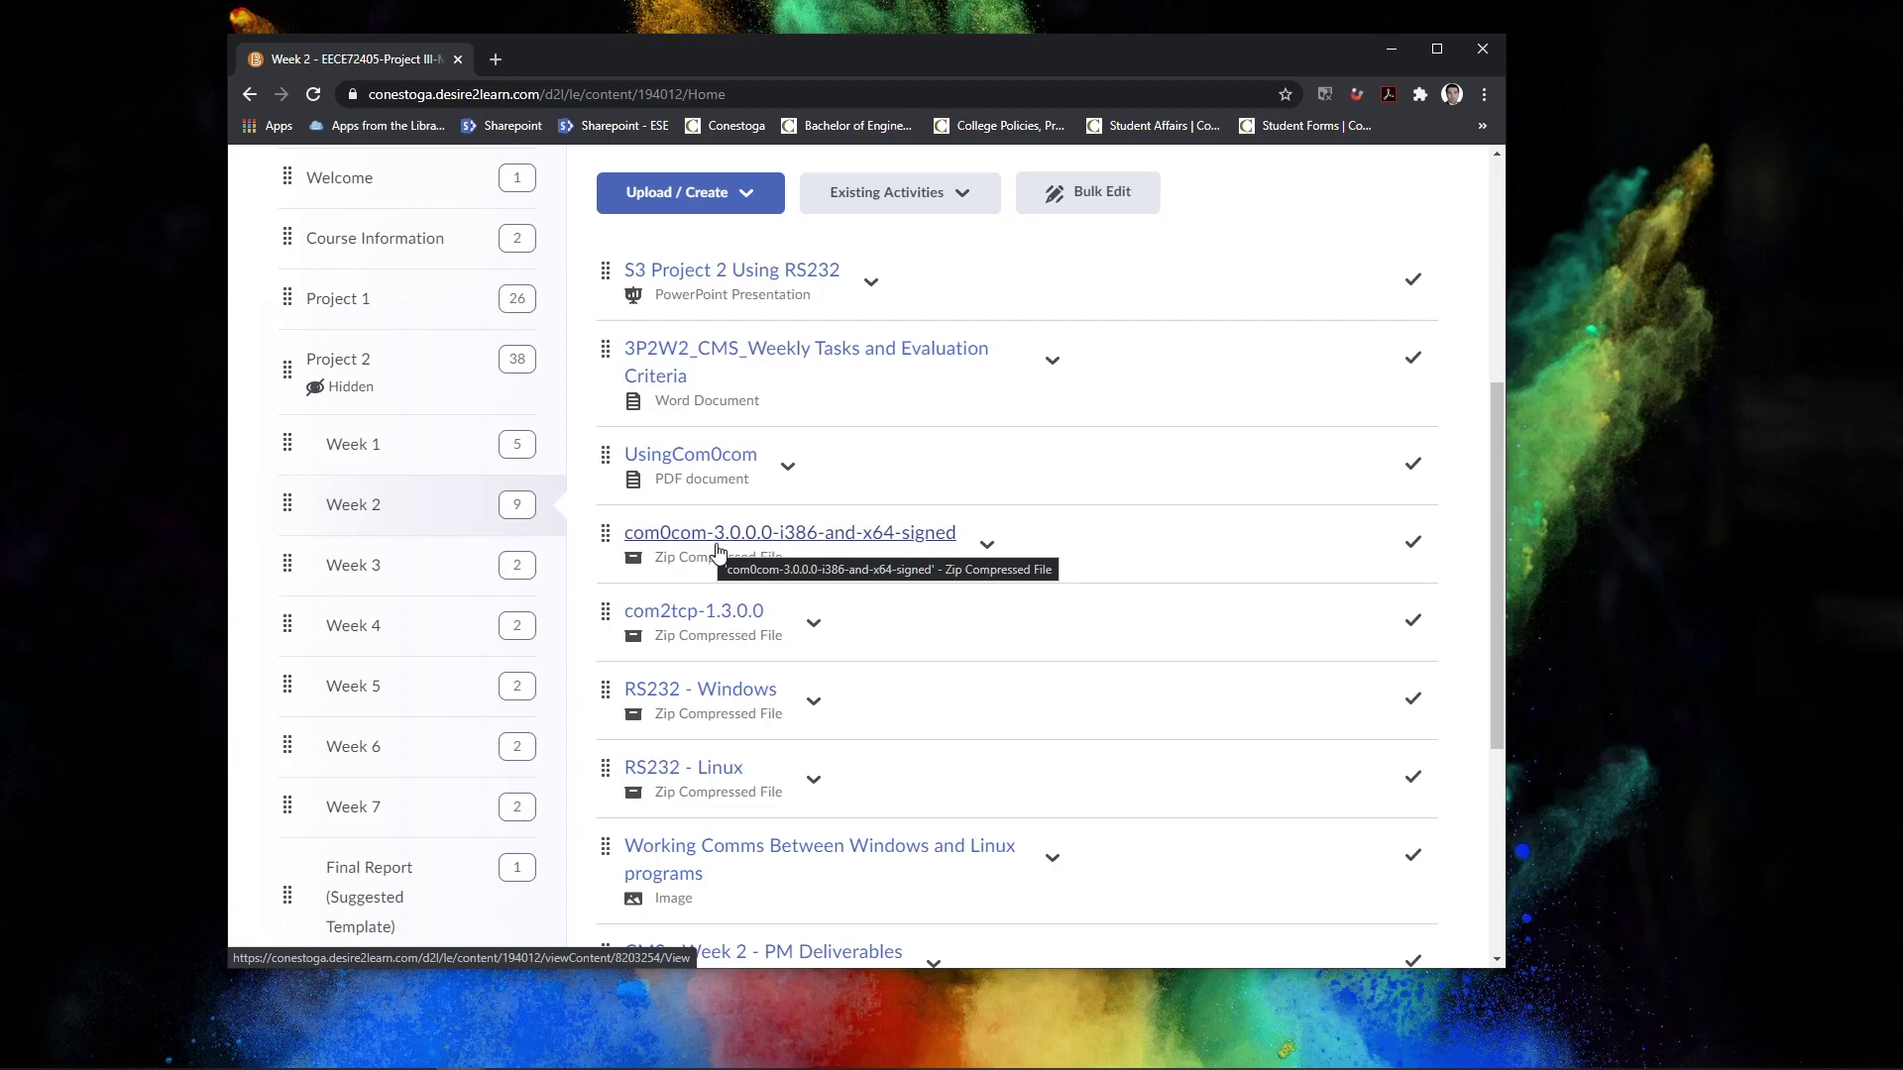
Download com0com-3.0.0.0-i386-and-x64-signed.zip using Download in its item menu
{"action": "left_click", "coordinate": [989, 558]}
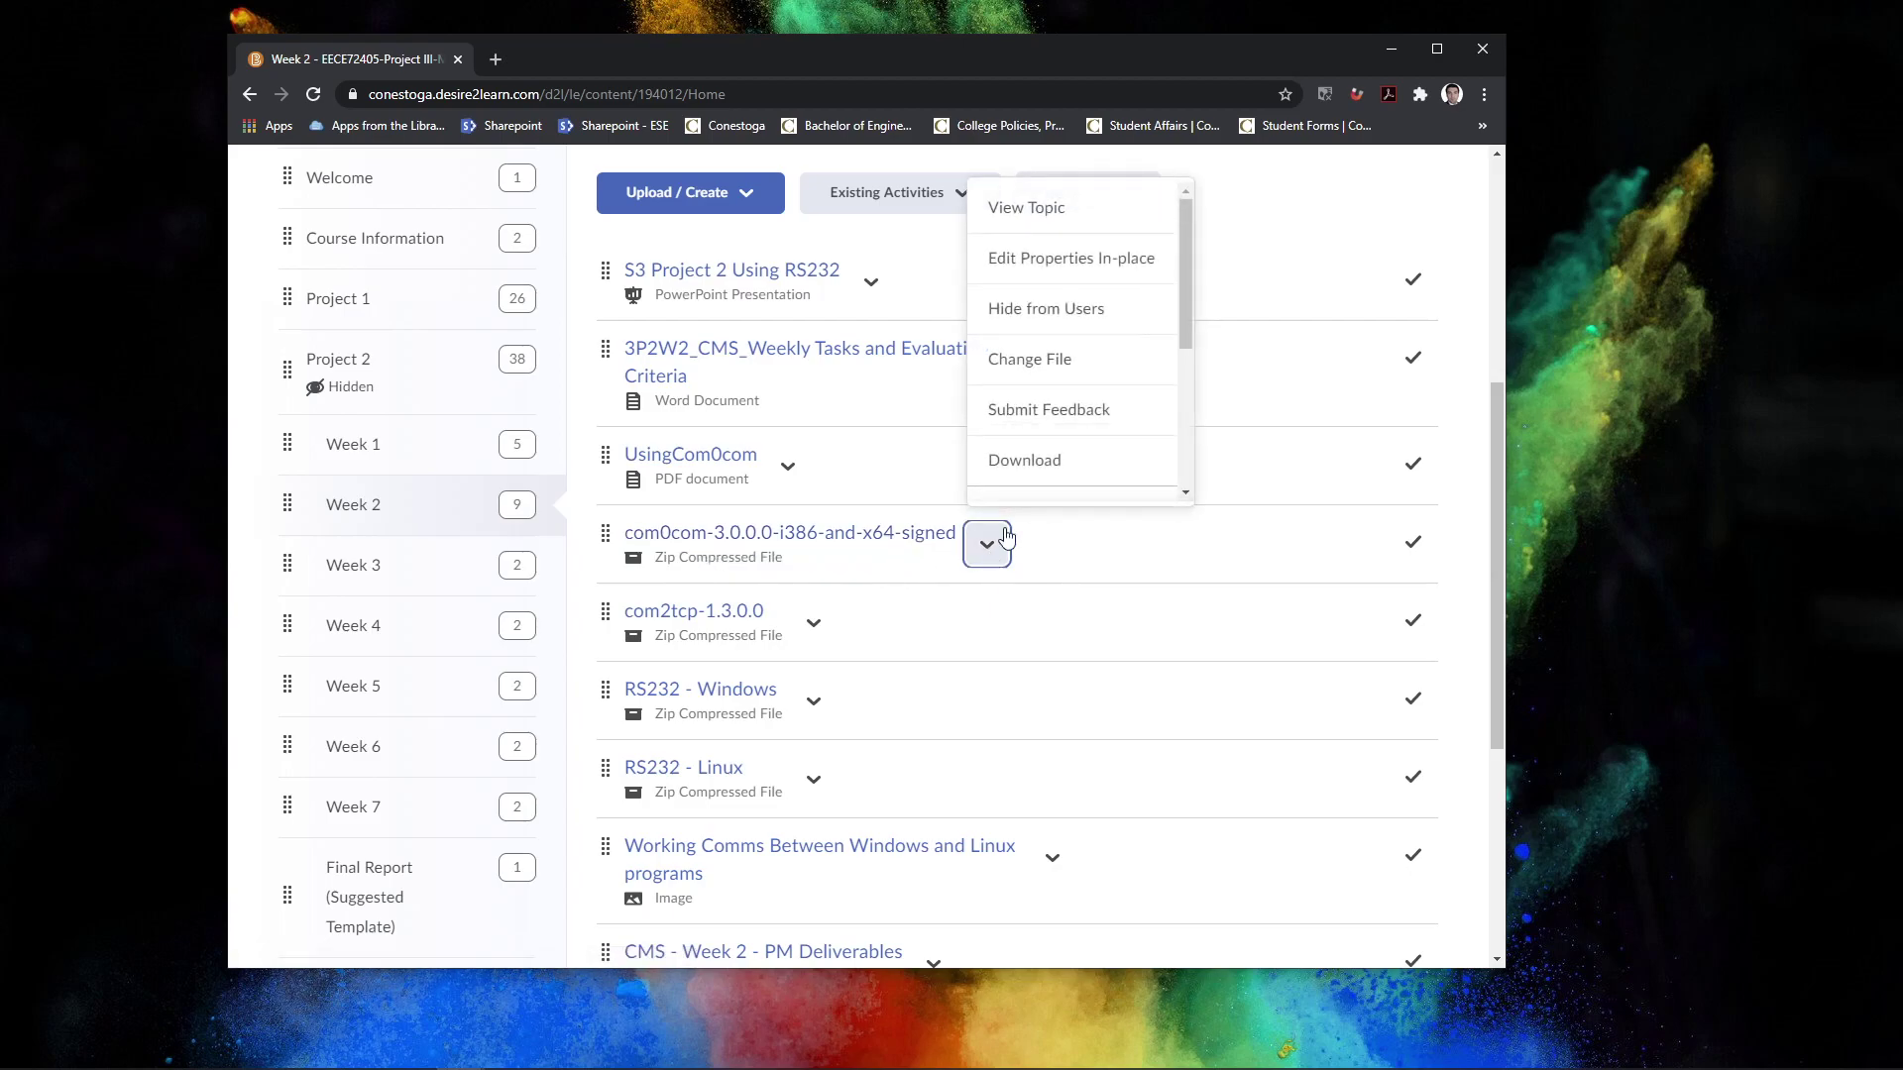
{"action": "left_click", "coordinate": [1028, 455]}
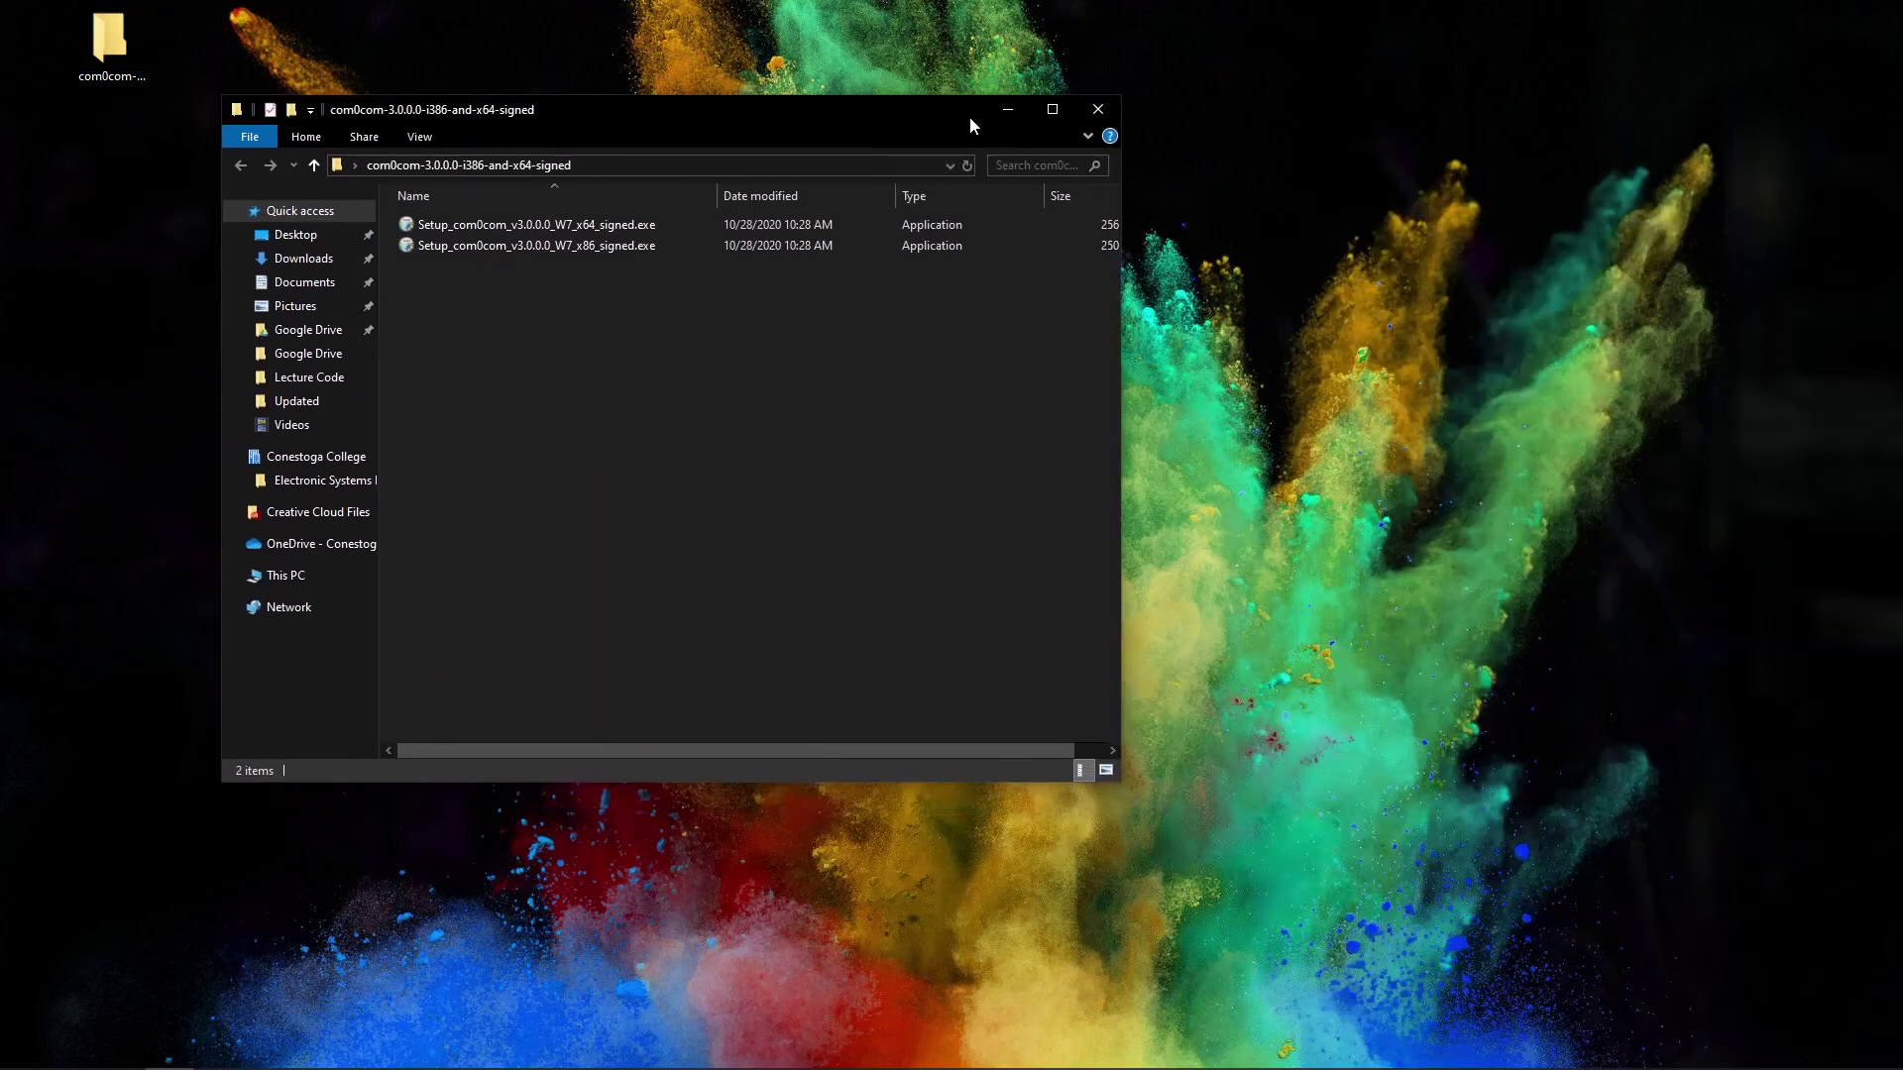
Select Setup_com0com_v3.0.0.0_W7_x64_signed.exe in the extracted com0com folder
{"action": "left_click", "coordinate": [522, 229]}
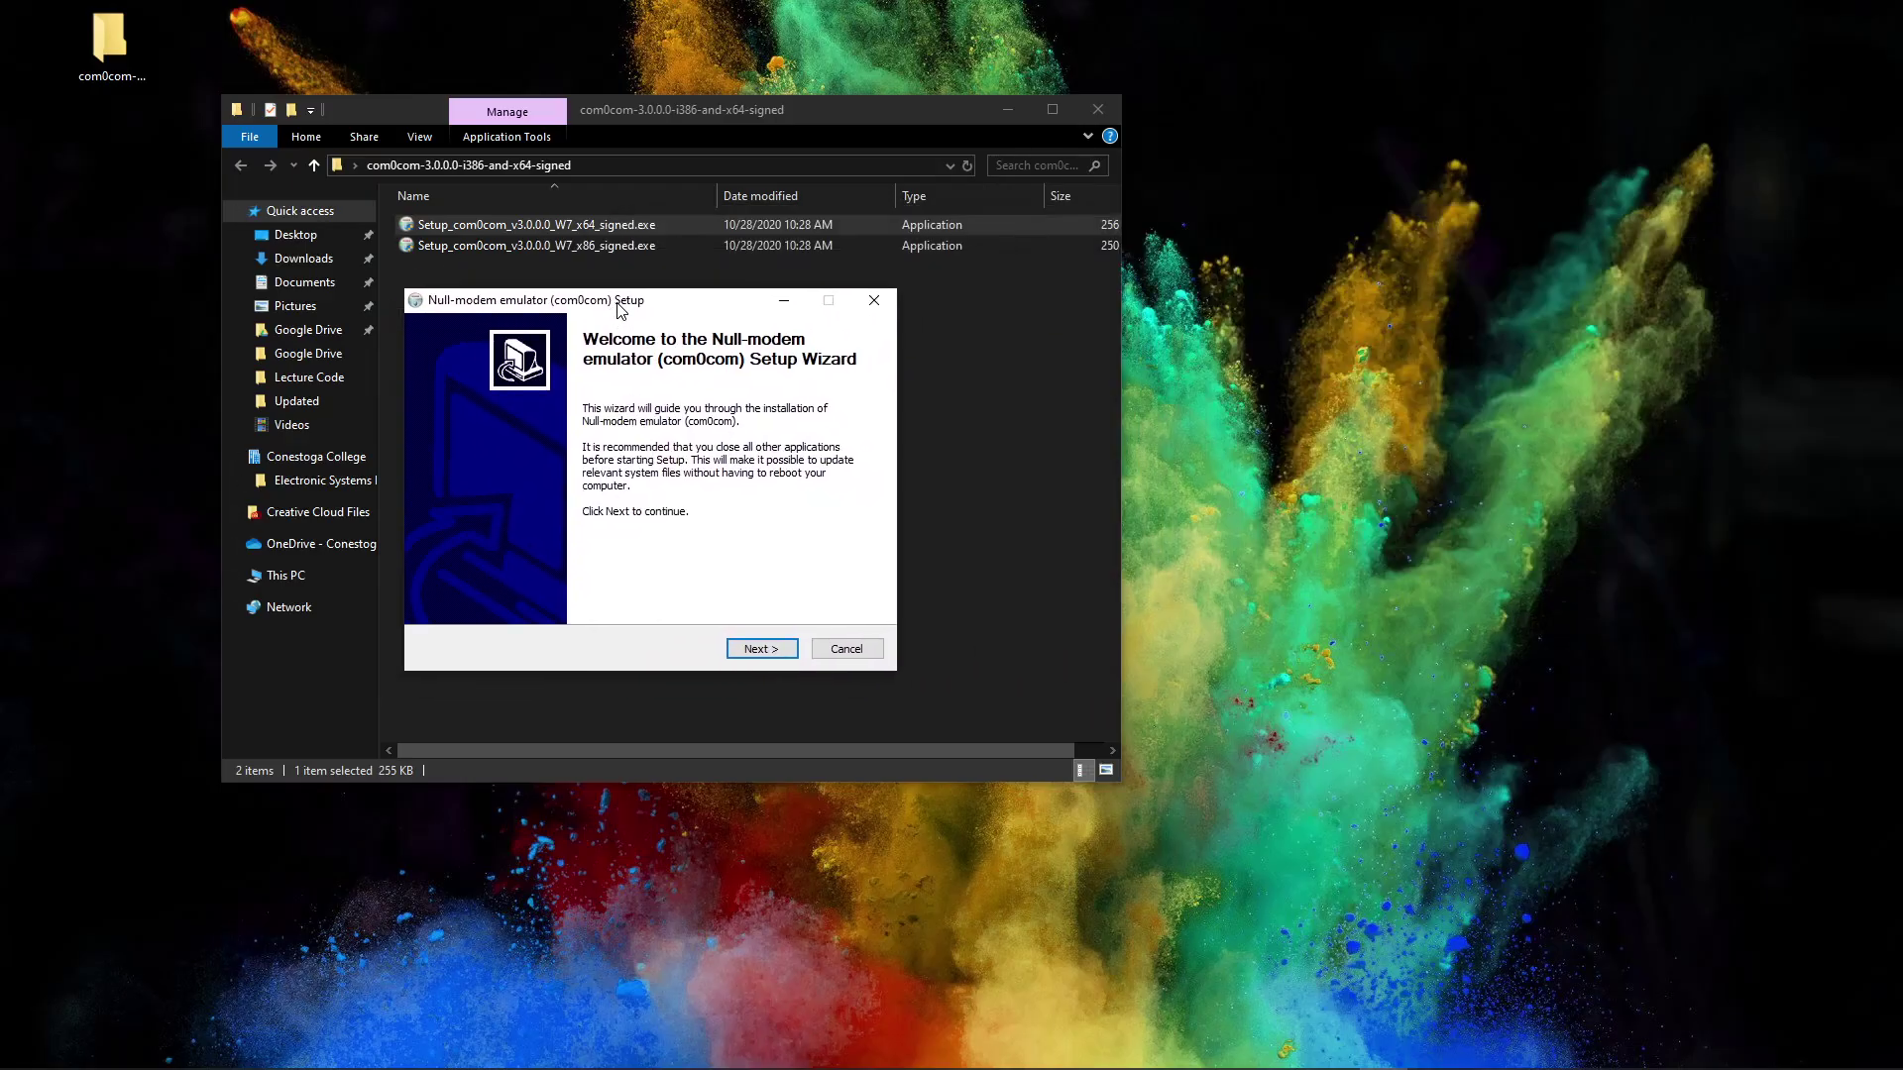
Install com0com with the GNU license accepted, default components and folder, then close File Explorer
{"action": "left_click", "coordinate": [774, 653]}
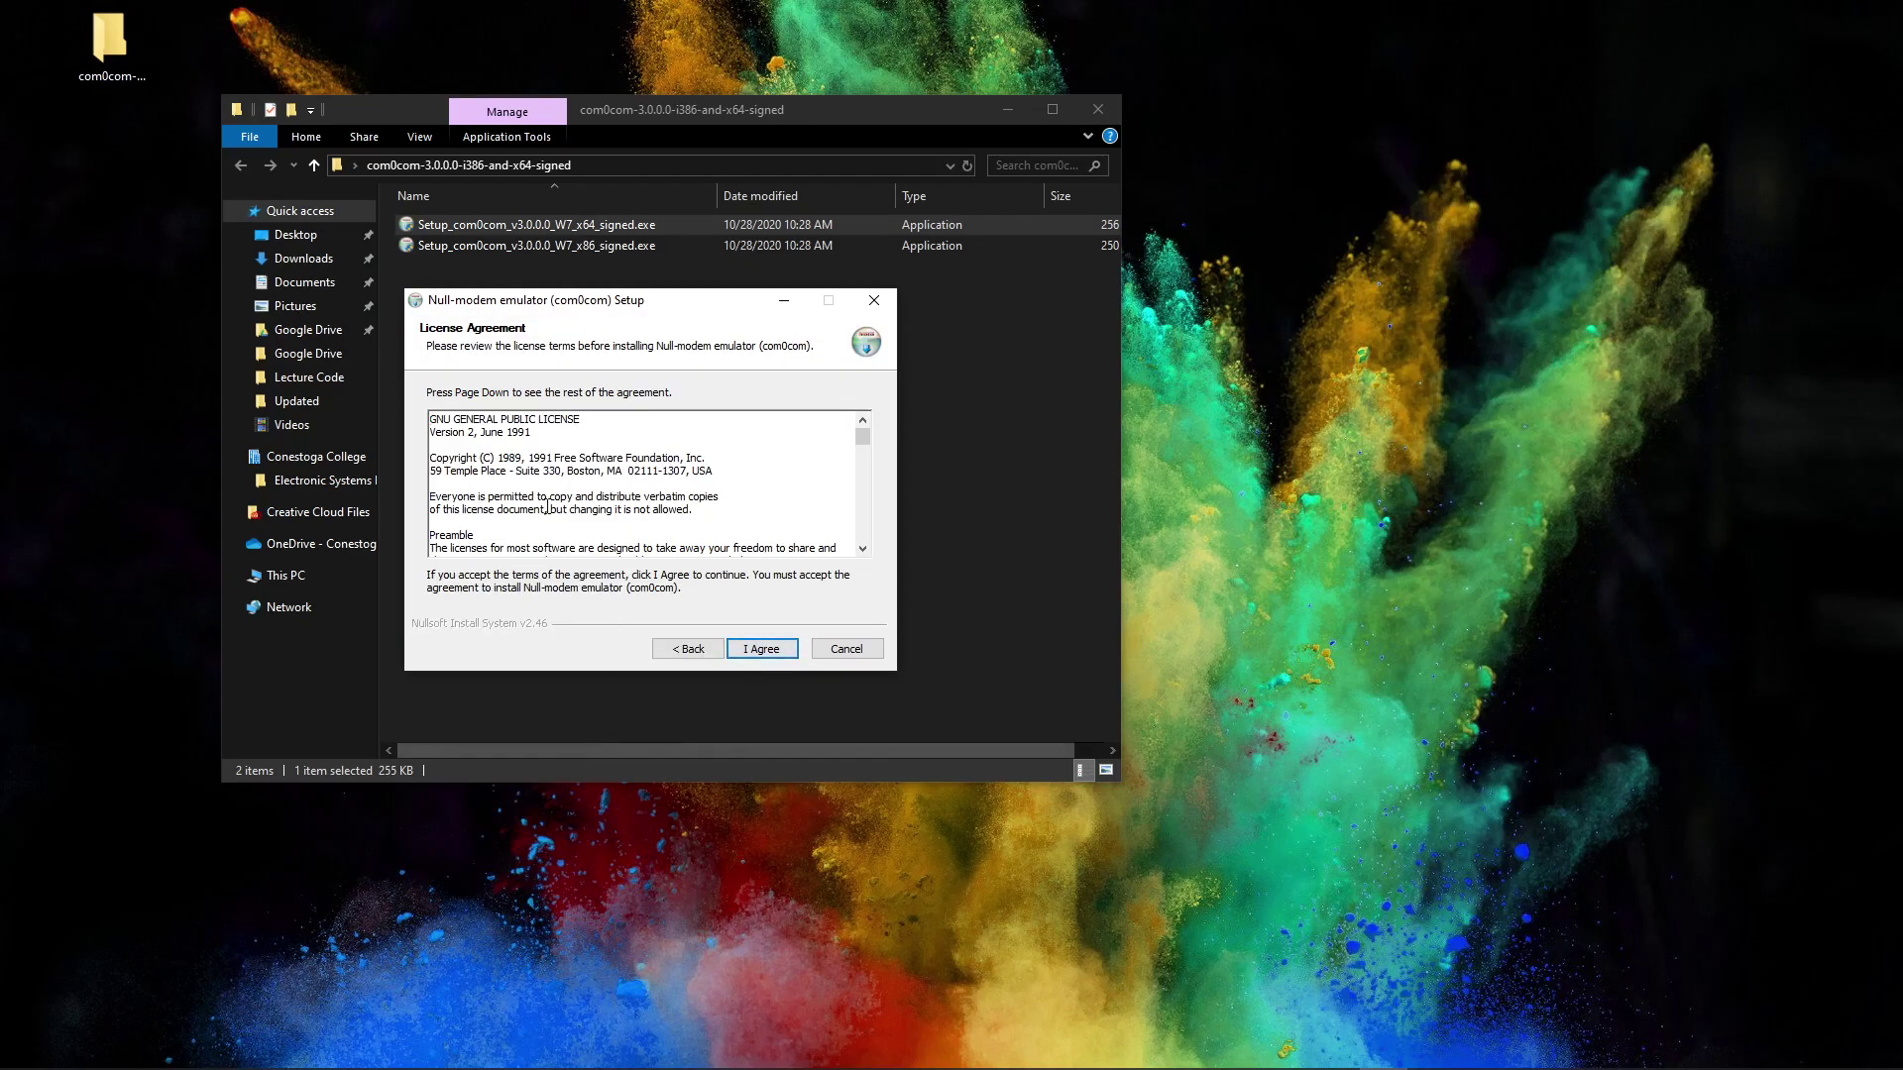
{"action": "left_click", "coordinate": [778, 655]}
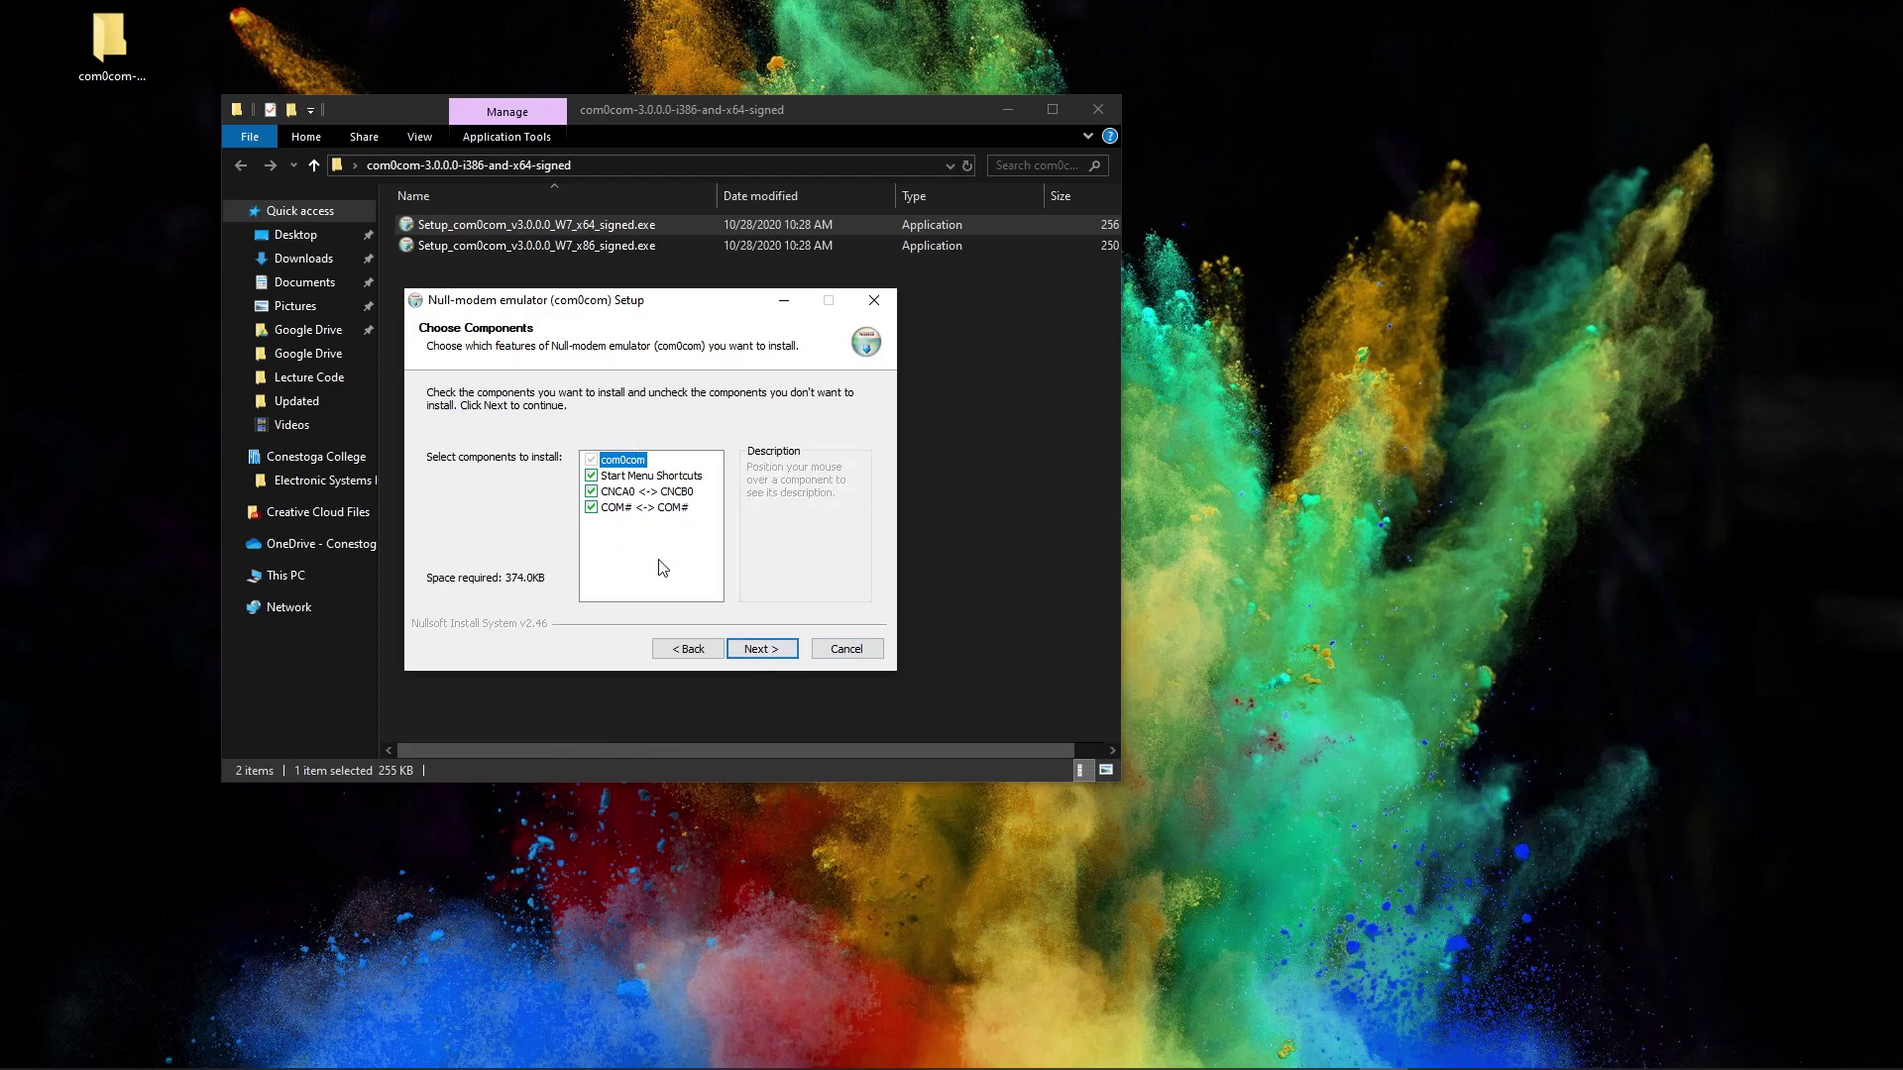
{"action": "left_click", "coordinate": [762, 651]}
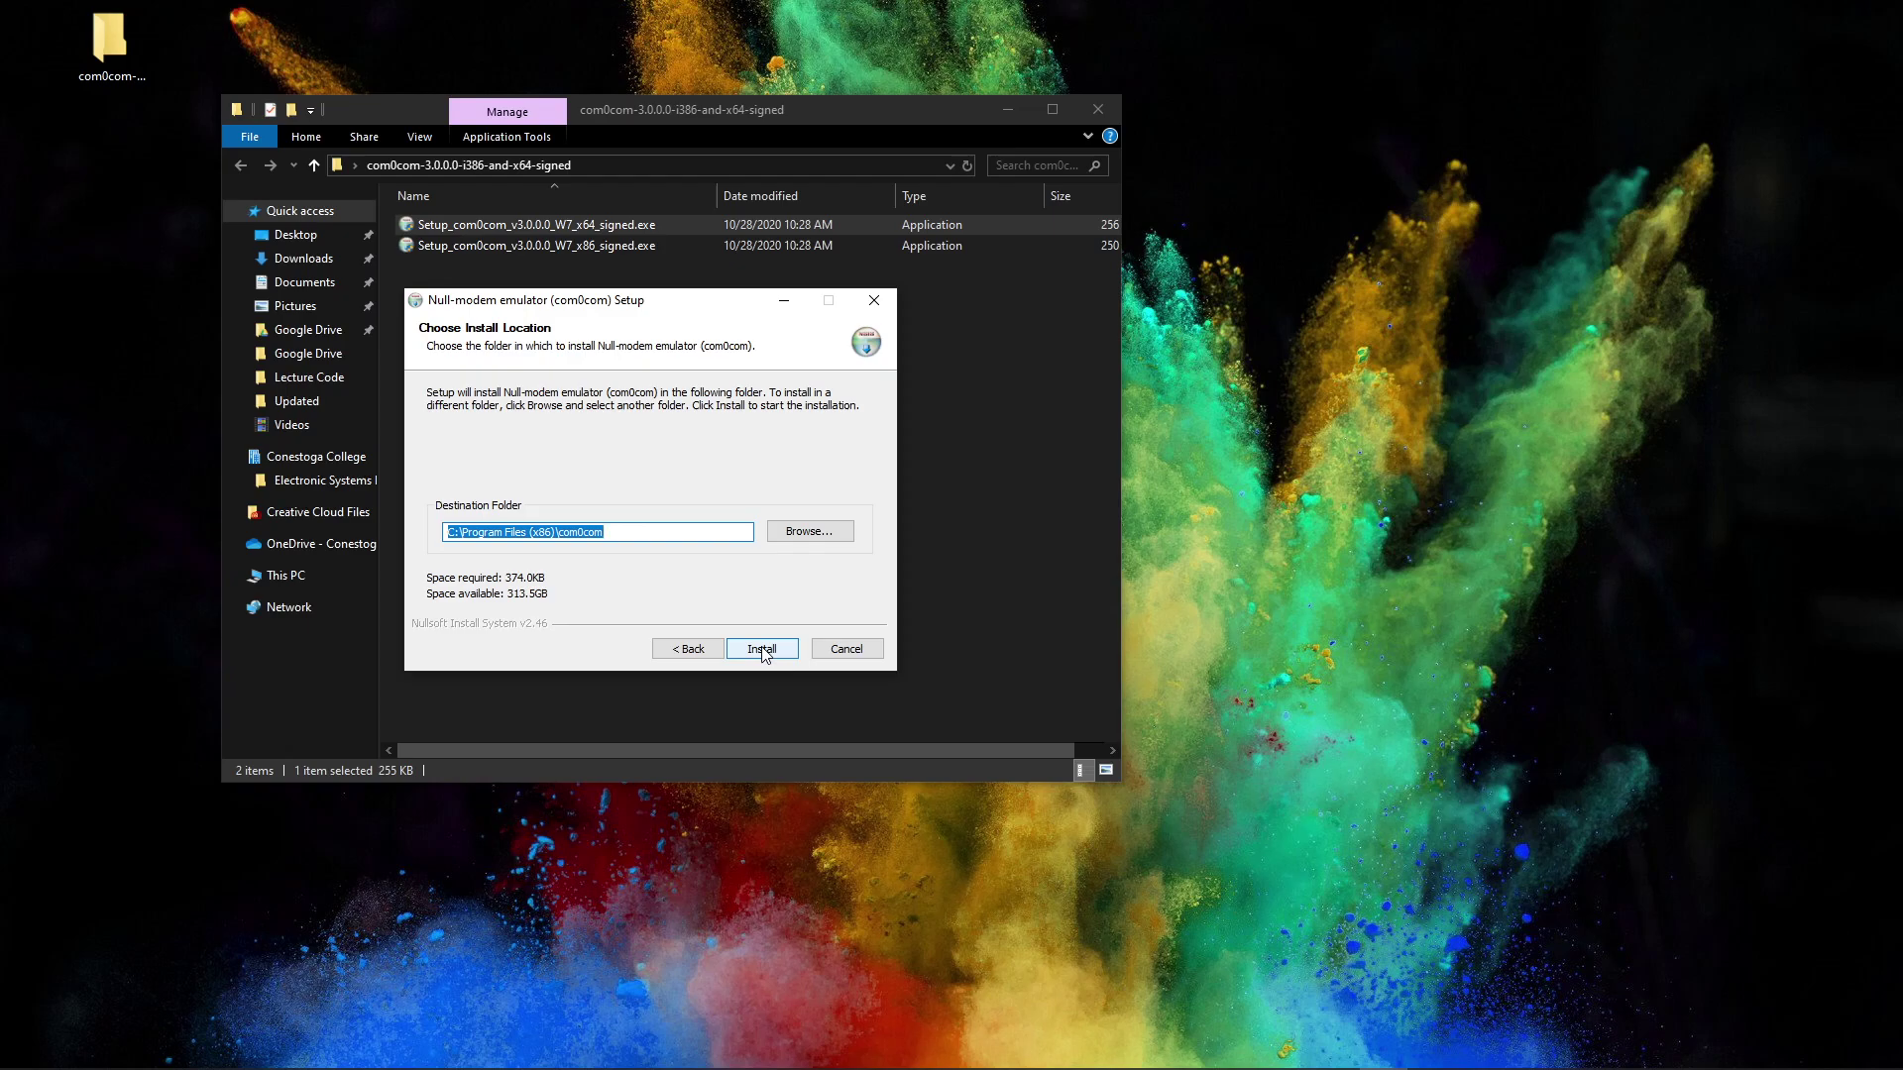
{"action": "left_click", "coordinate": [762, 649]}
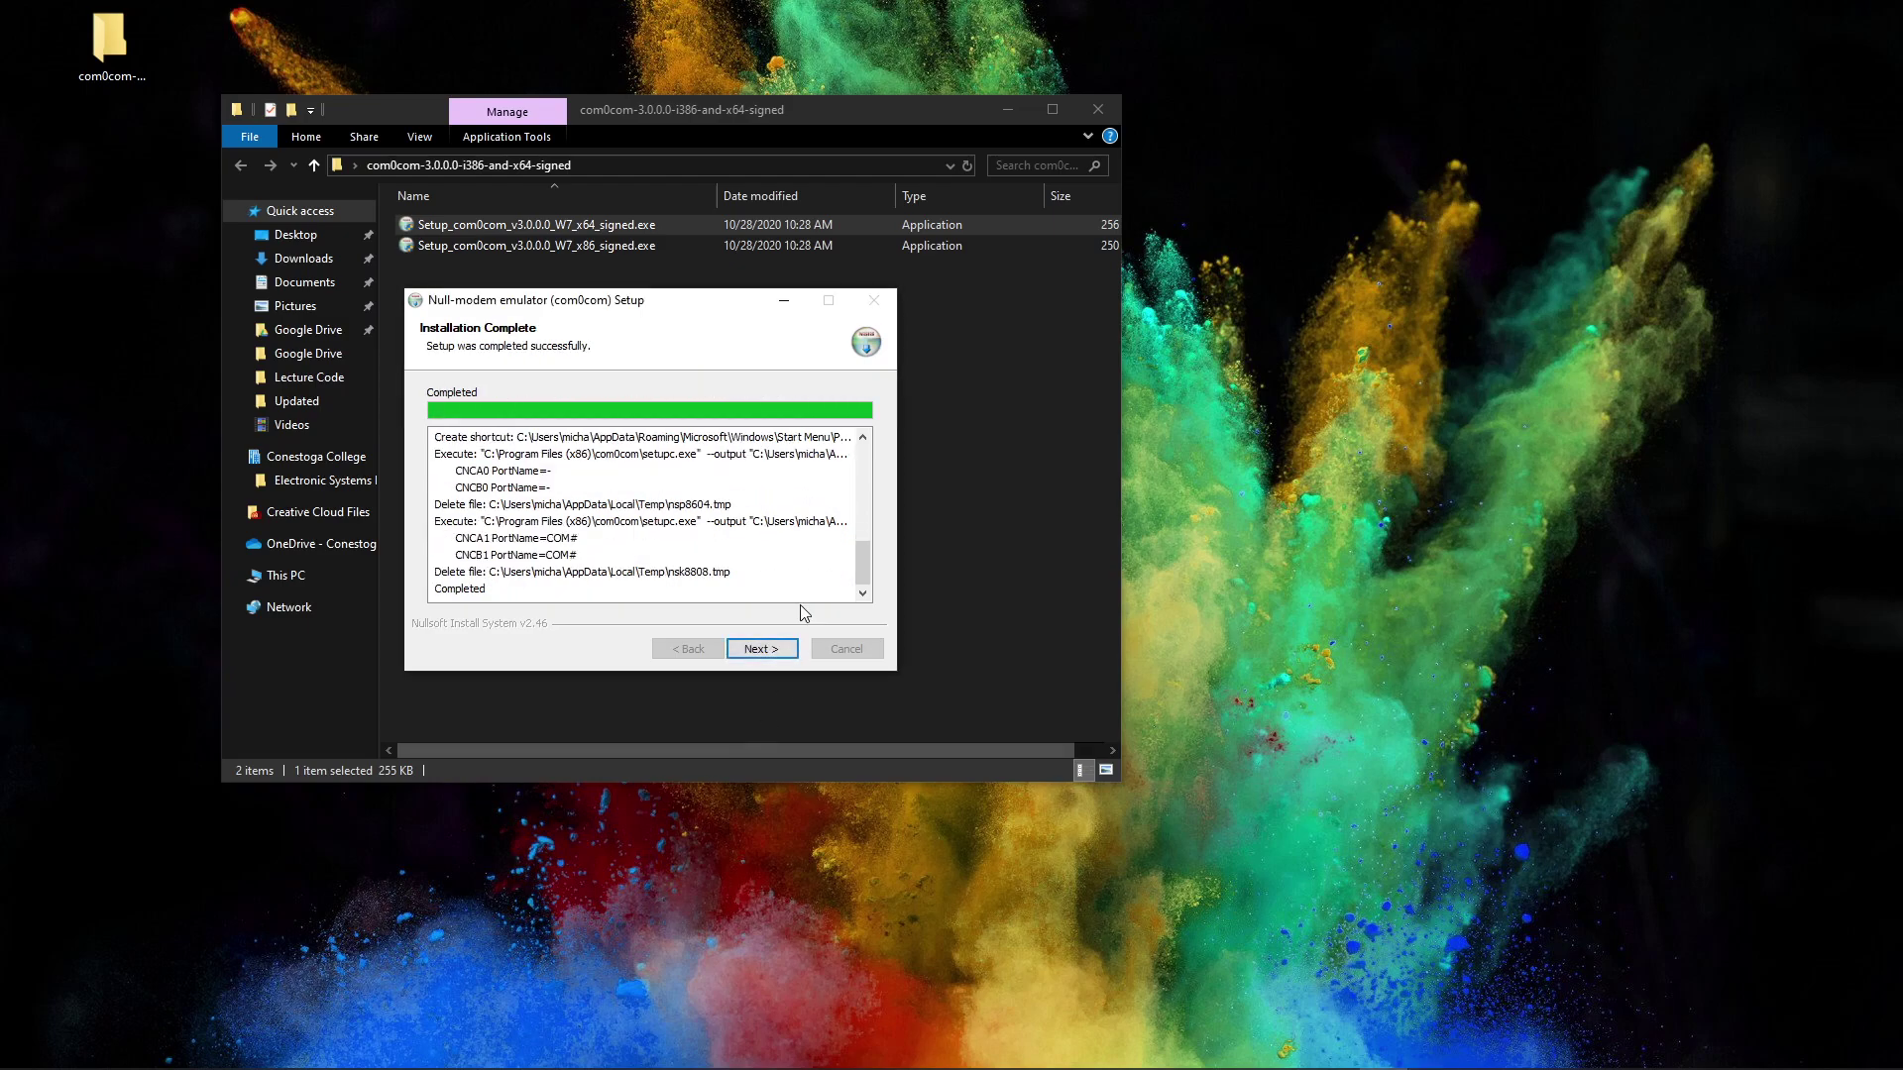
{"action": "left_click", "coordinate": [756, 648]}
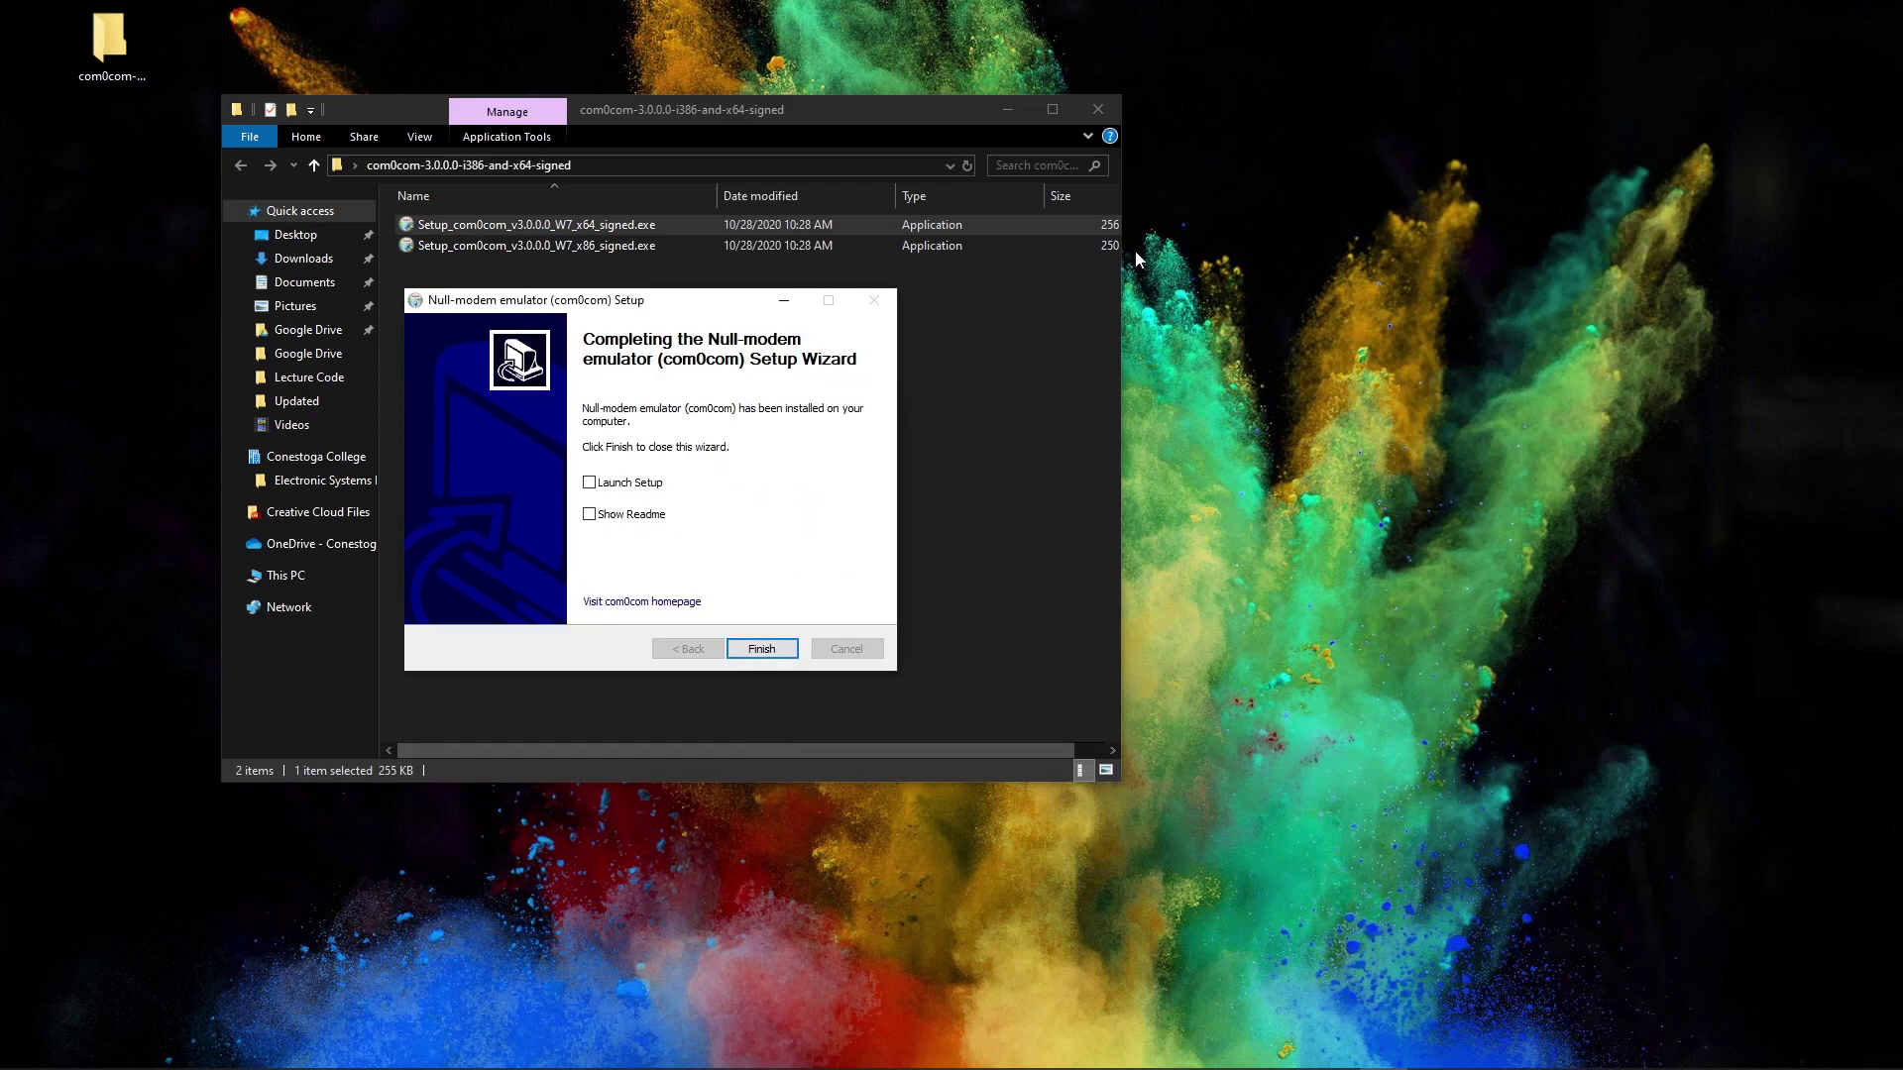
{"action": "left_click", "coordinate": [1100, 113]}
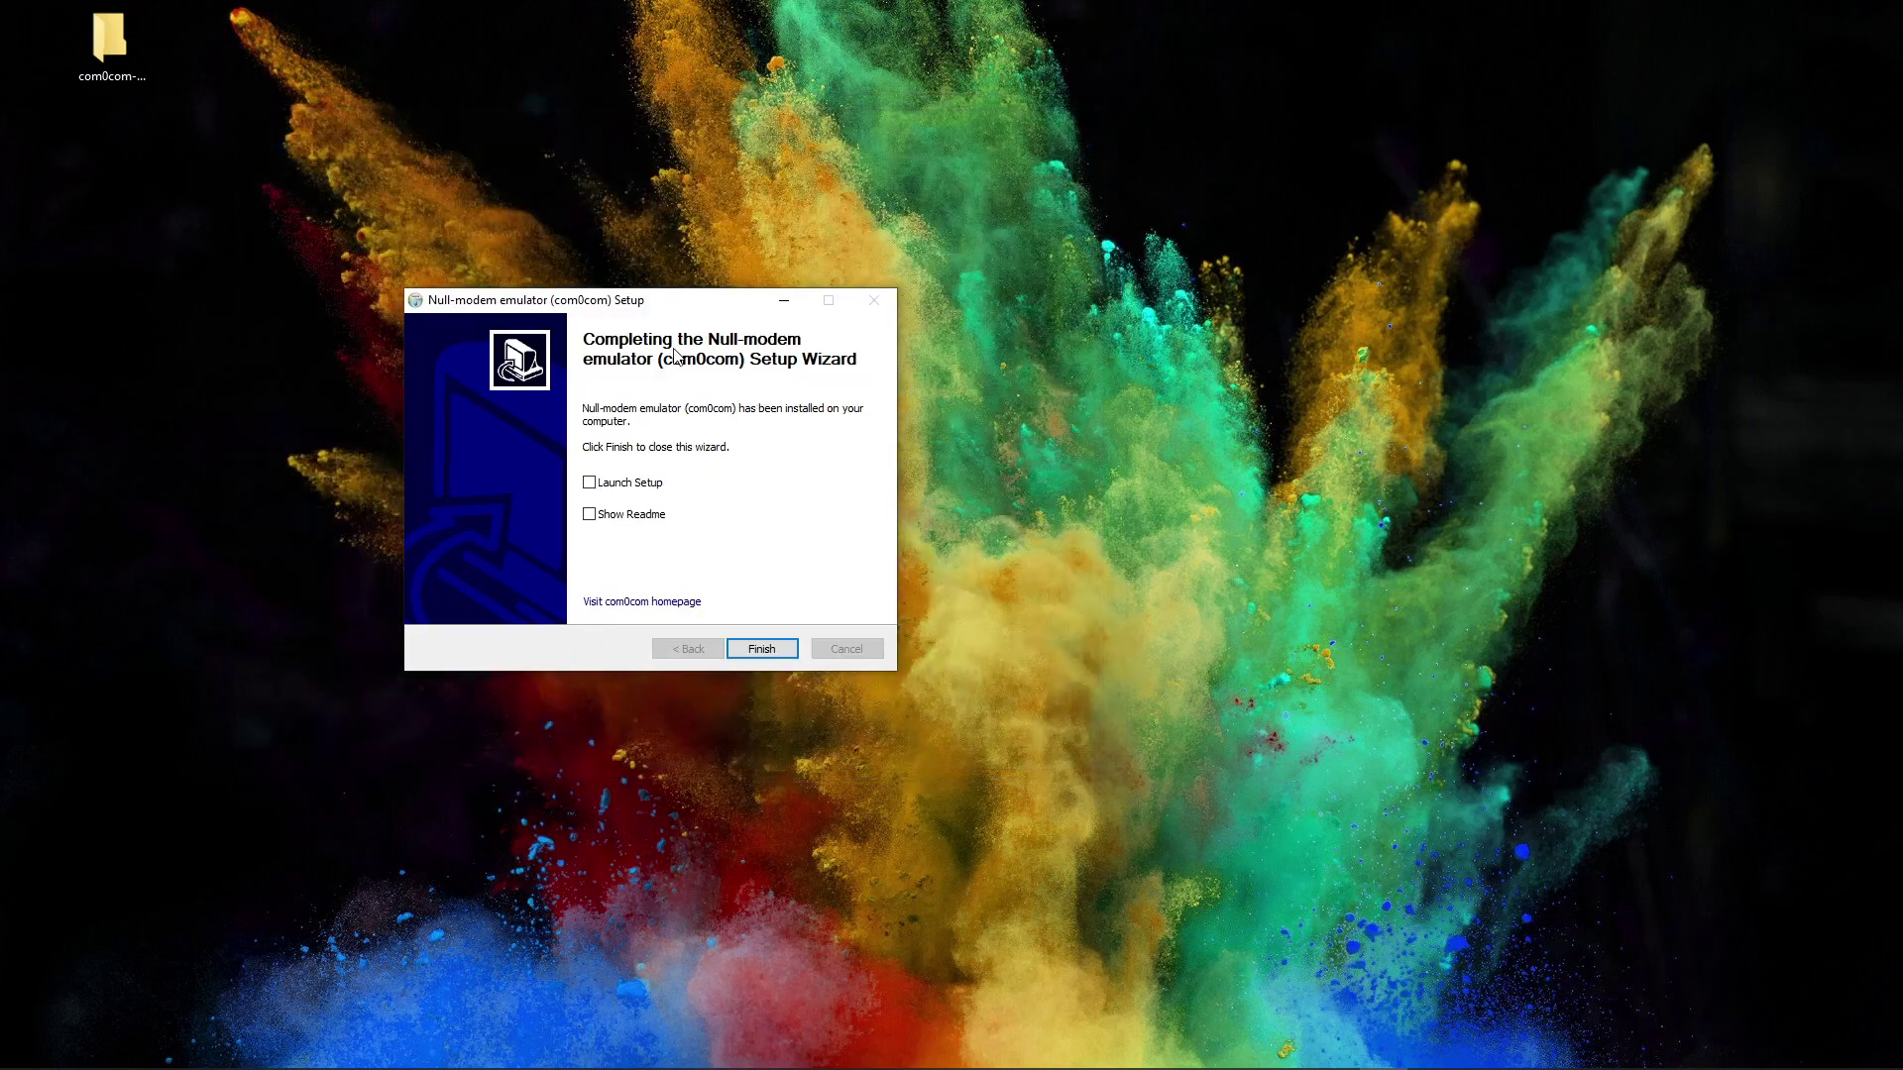
{"action": "left_click_drag", "start_coordinate": [694, 315], "coordinate": [718, 243]}
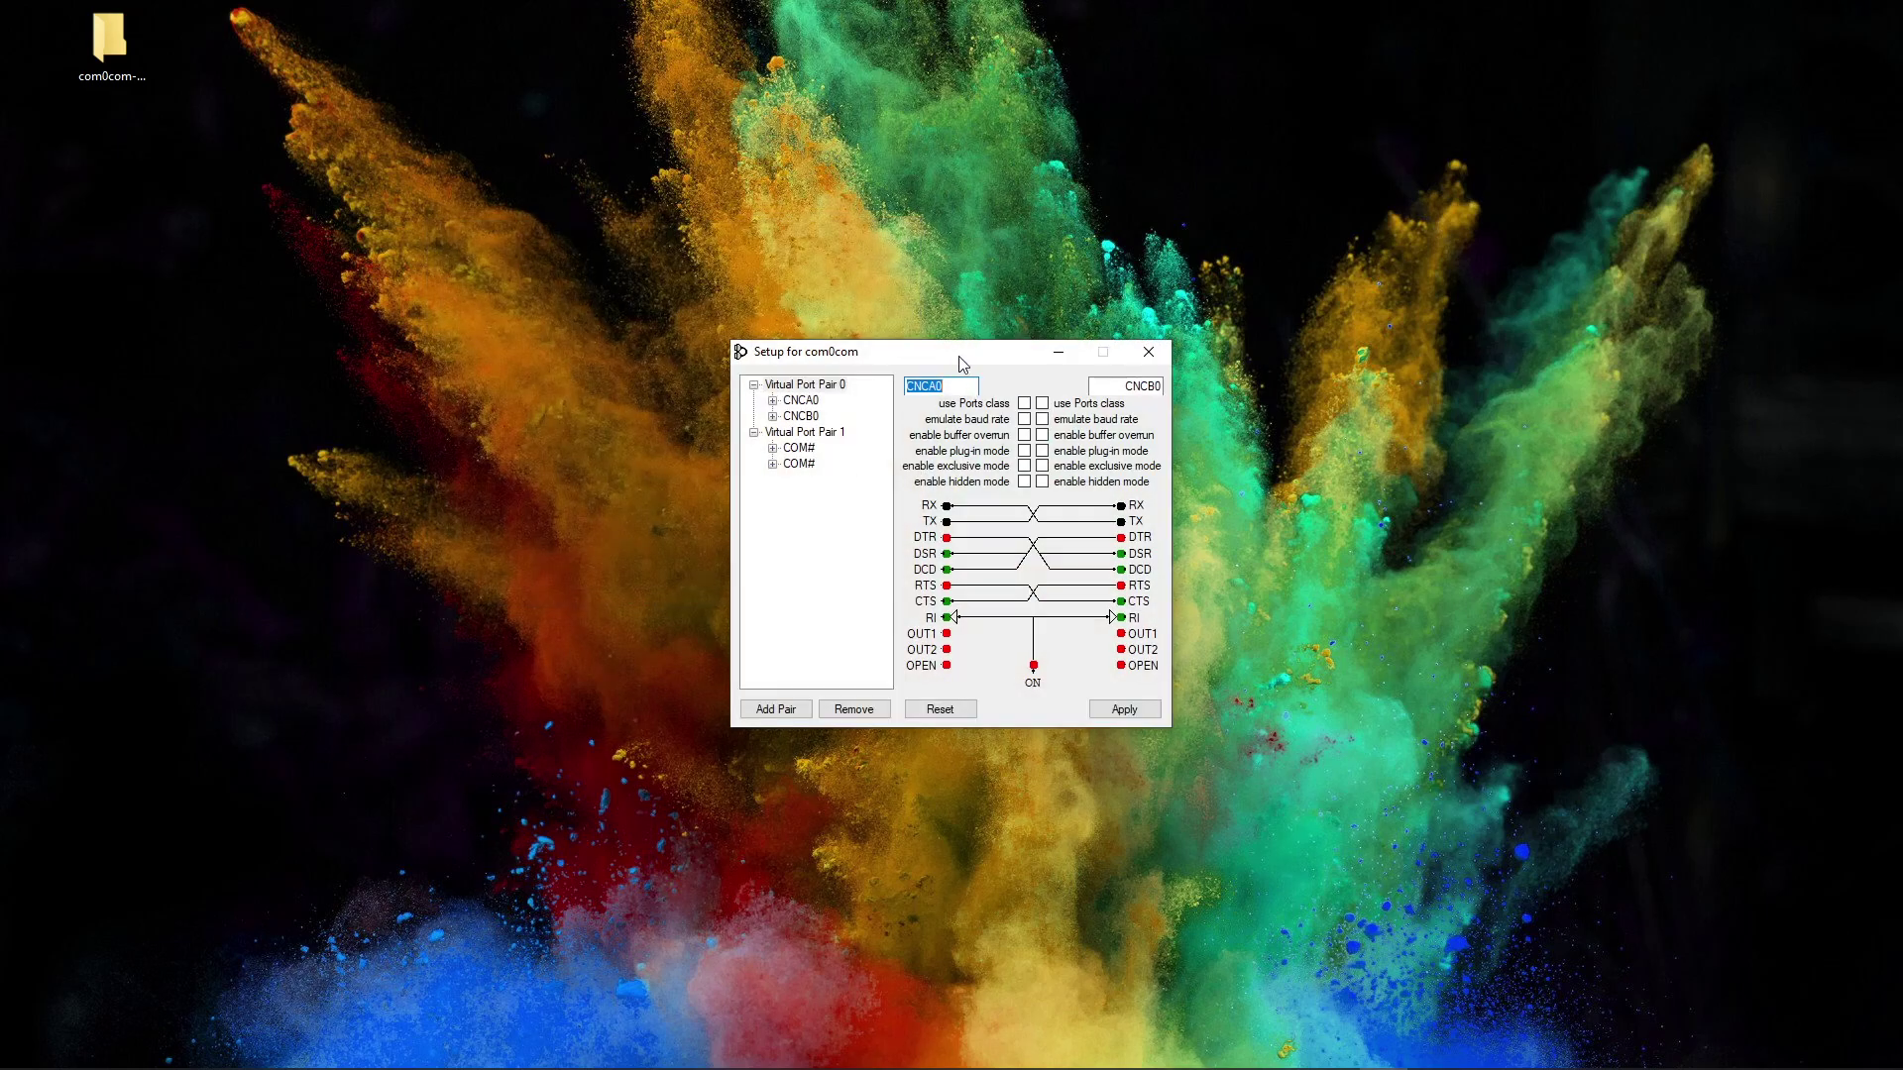
Delete Virtual Port Pair 1, leaving only pair 0 with CNCA0 and CNCB0
{"action": "left_click_drag", "start_coordinate": [958, 357], "coordinate": [618, 307]}
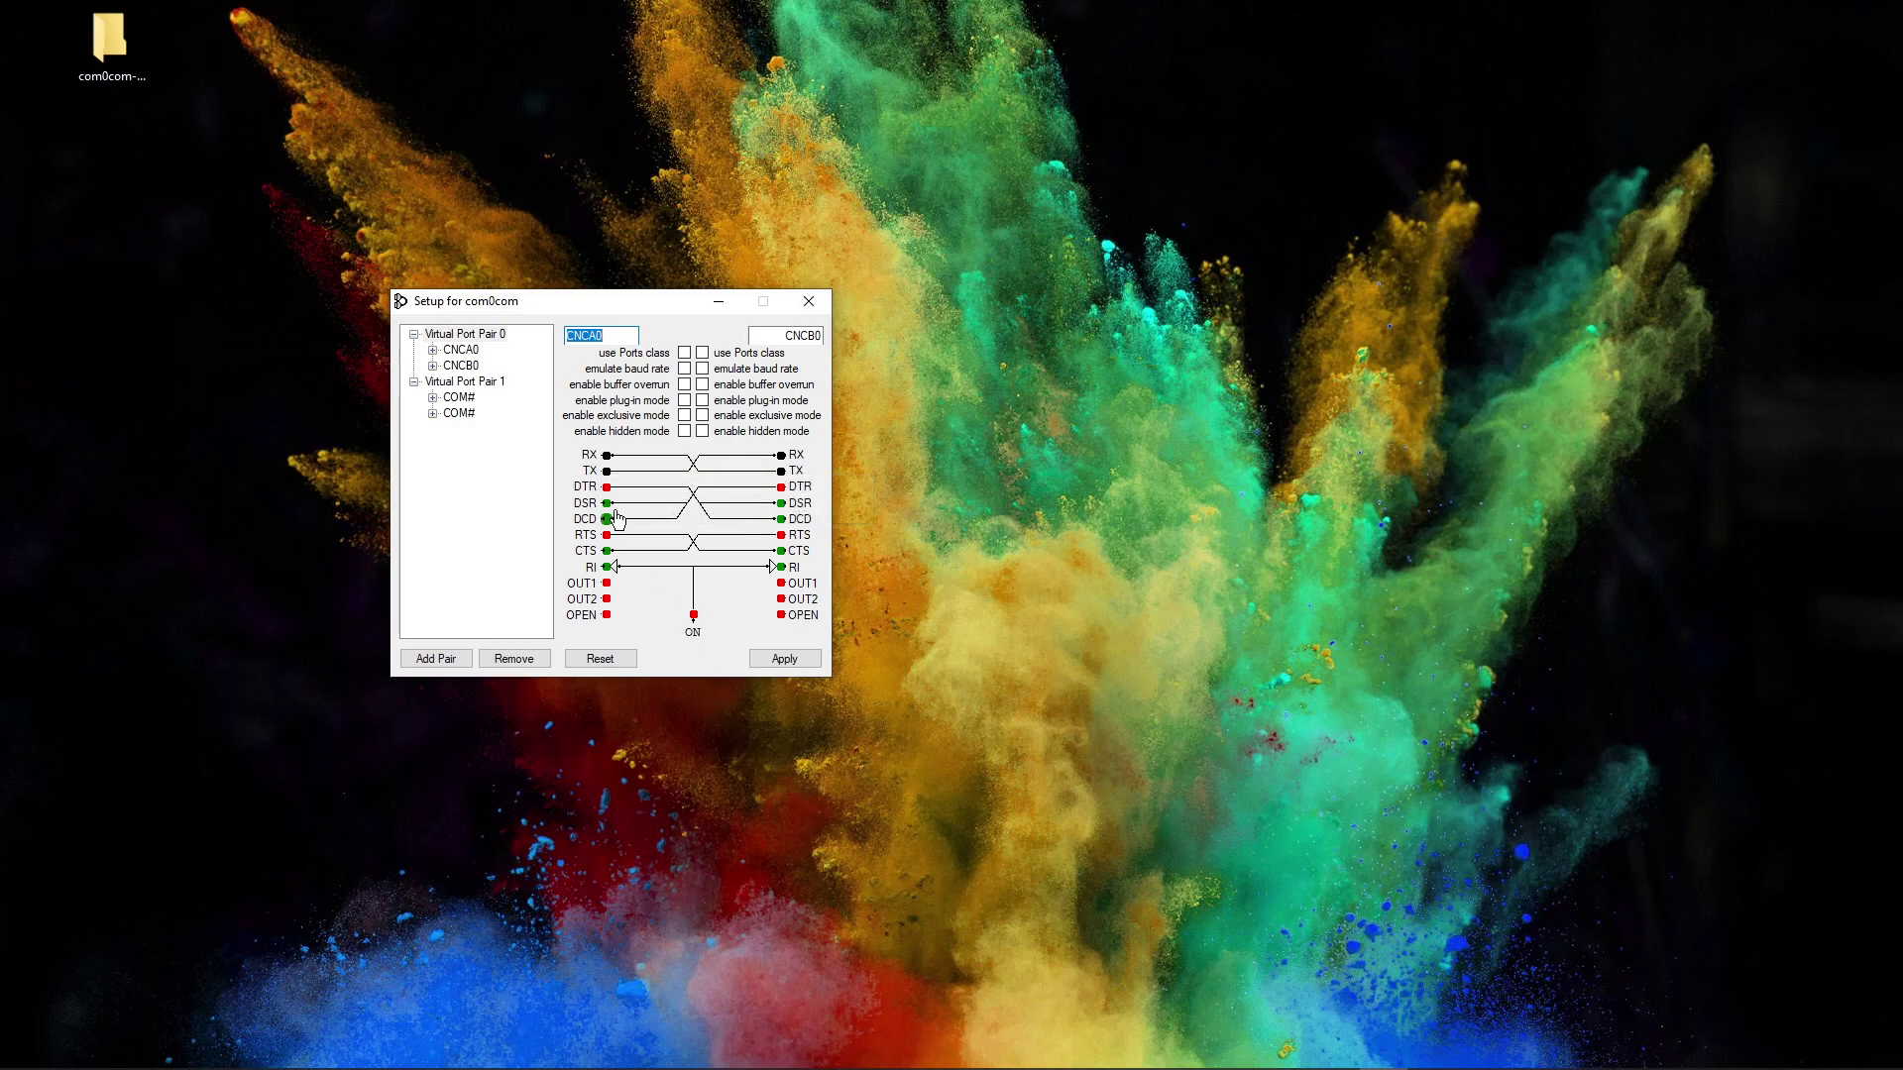
{"action": "left_click", "coordinate": [468, 336]}
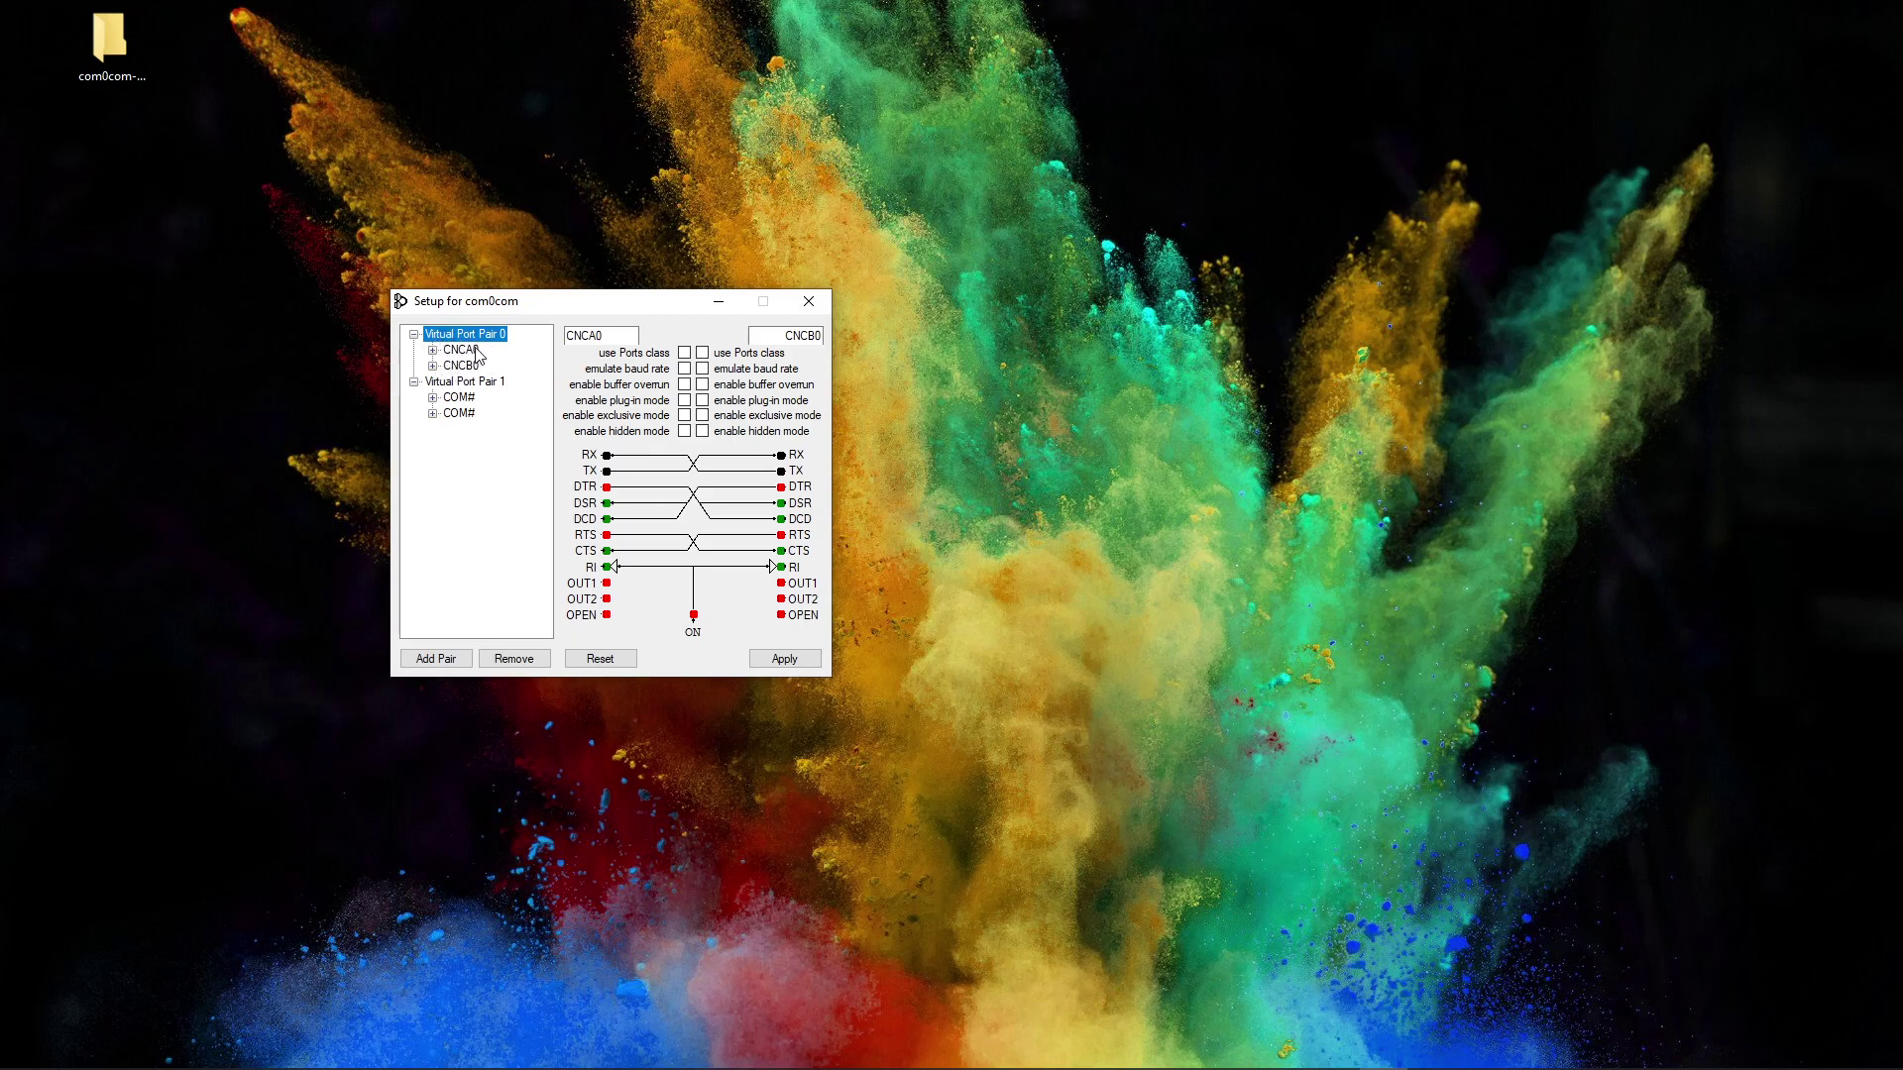
{"action": "left_click", "coordinate": [459, 385]}
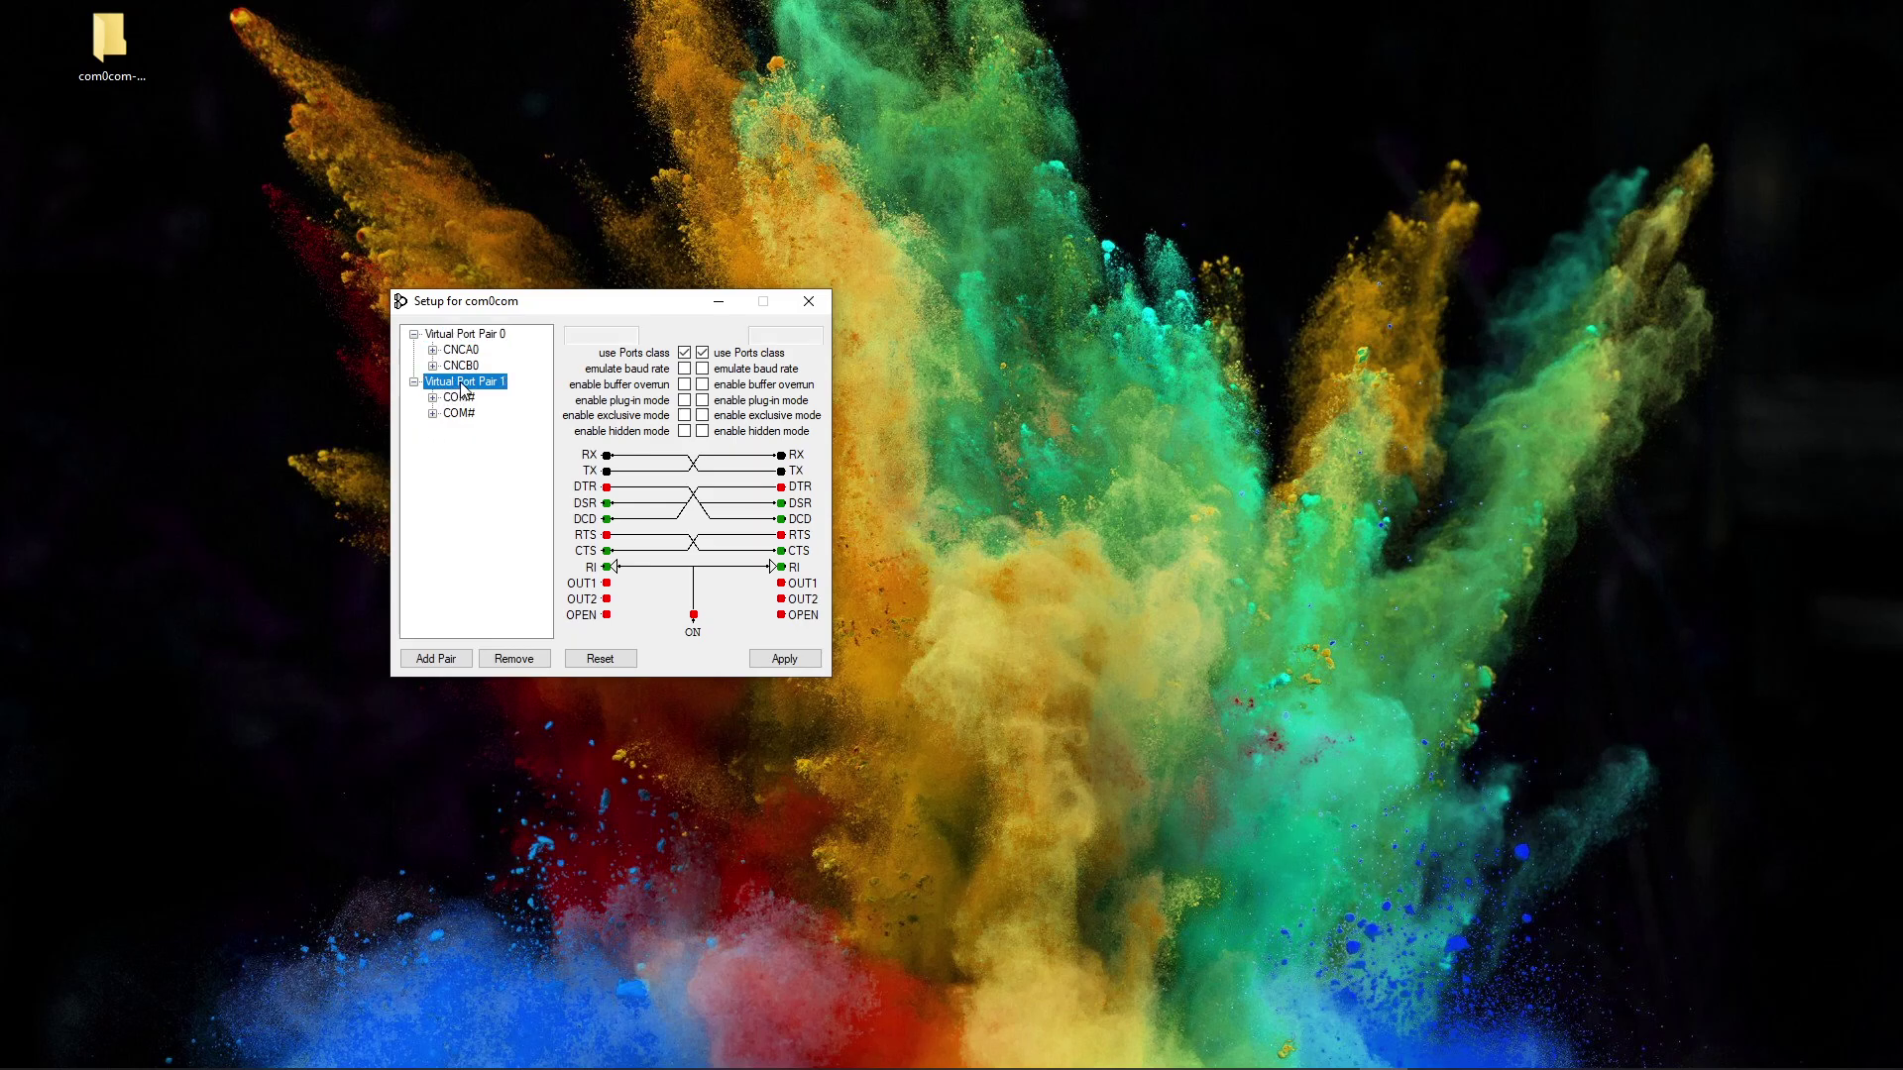
{"action": "left_click", "coordinate": [527, 661]}
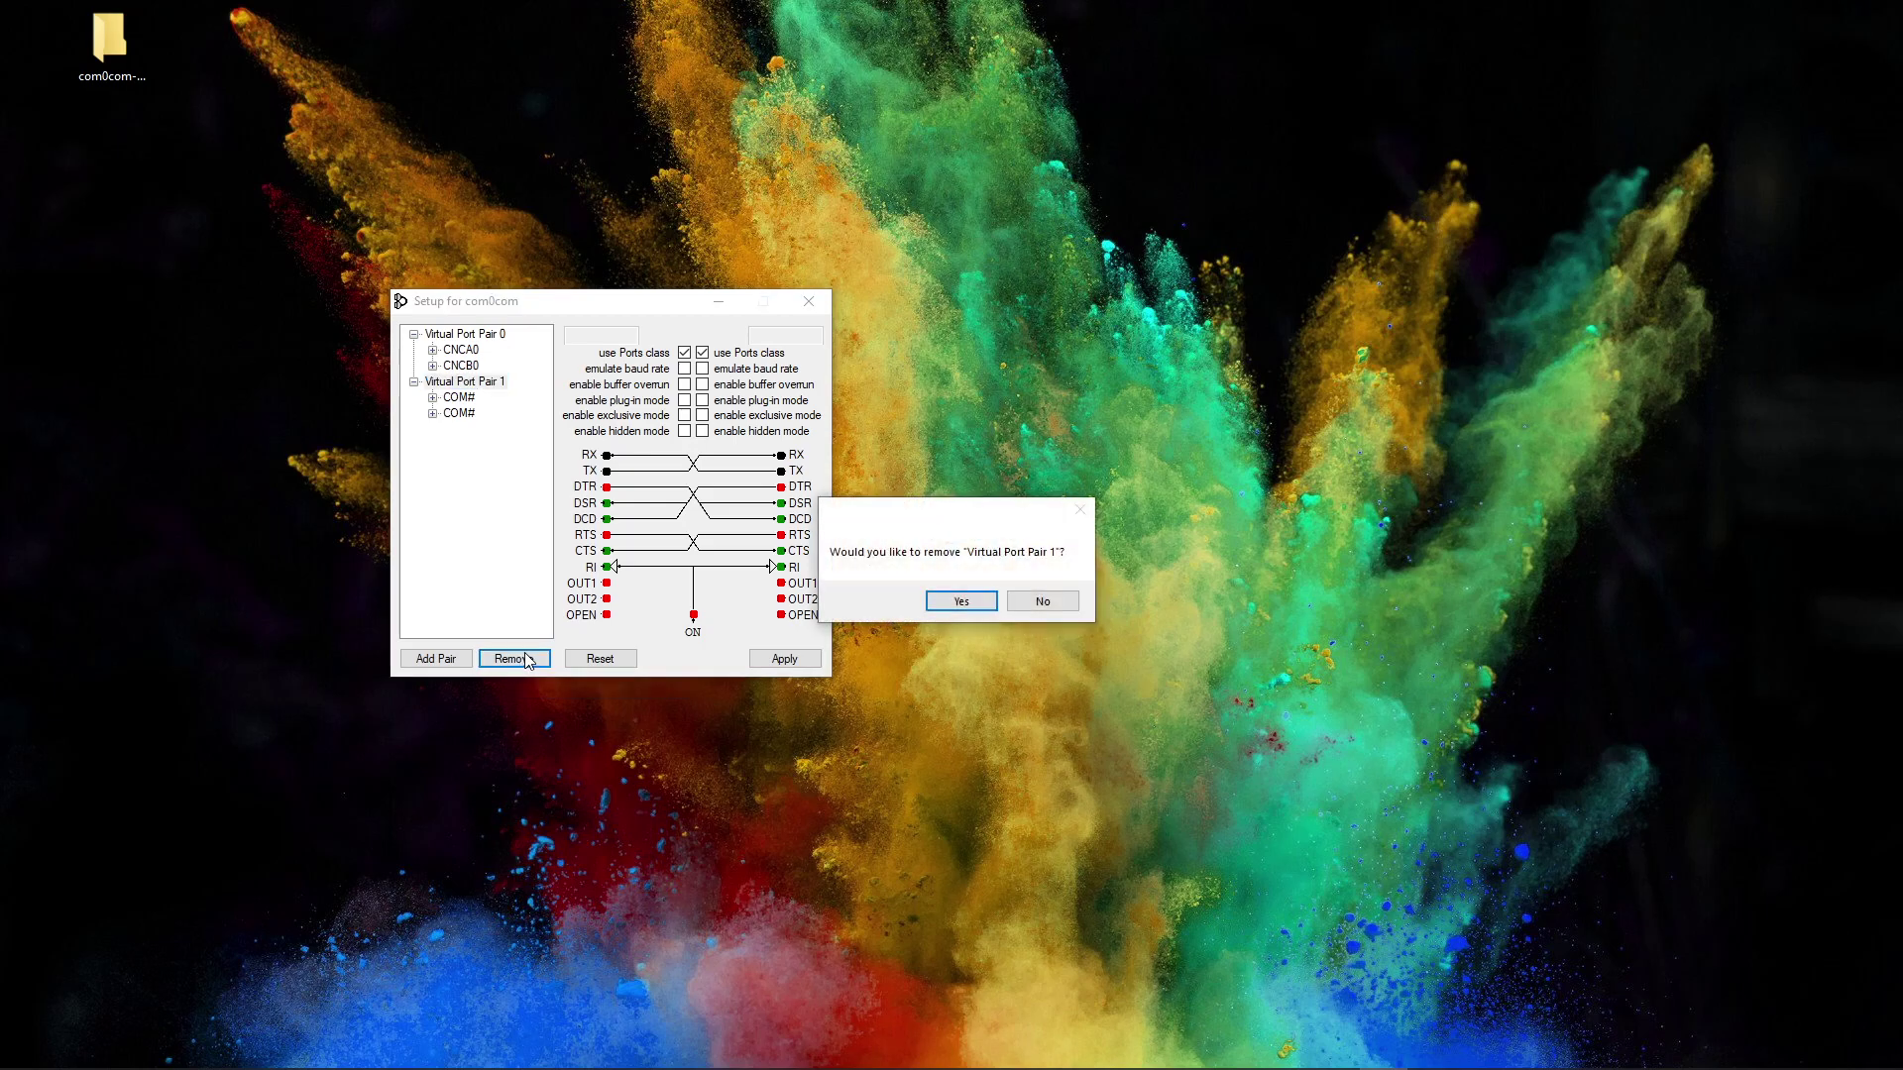
{"action": "left_click", "coordinate": [970, 600]}
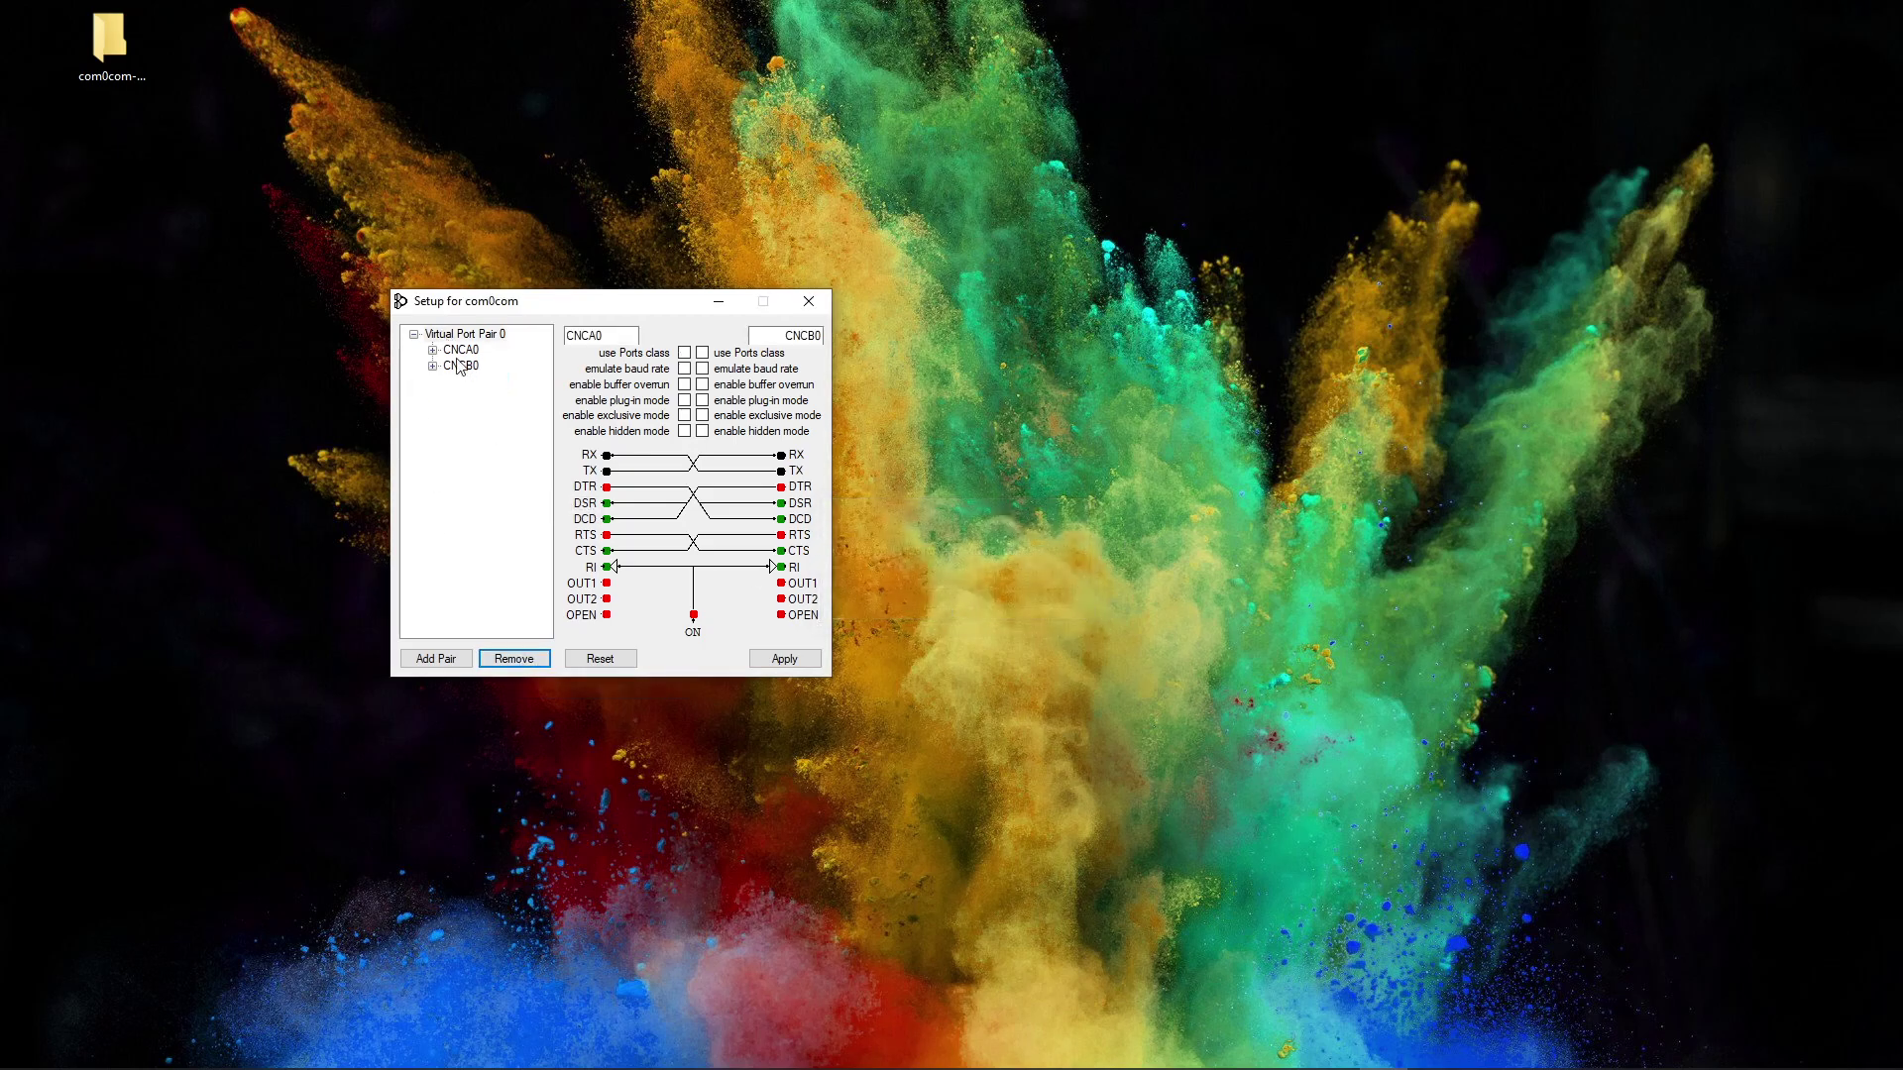
Add a new virtual port pair and enter COM6 as its first port name
{"action": "left_click", "coordinate": [443, 659]}
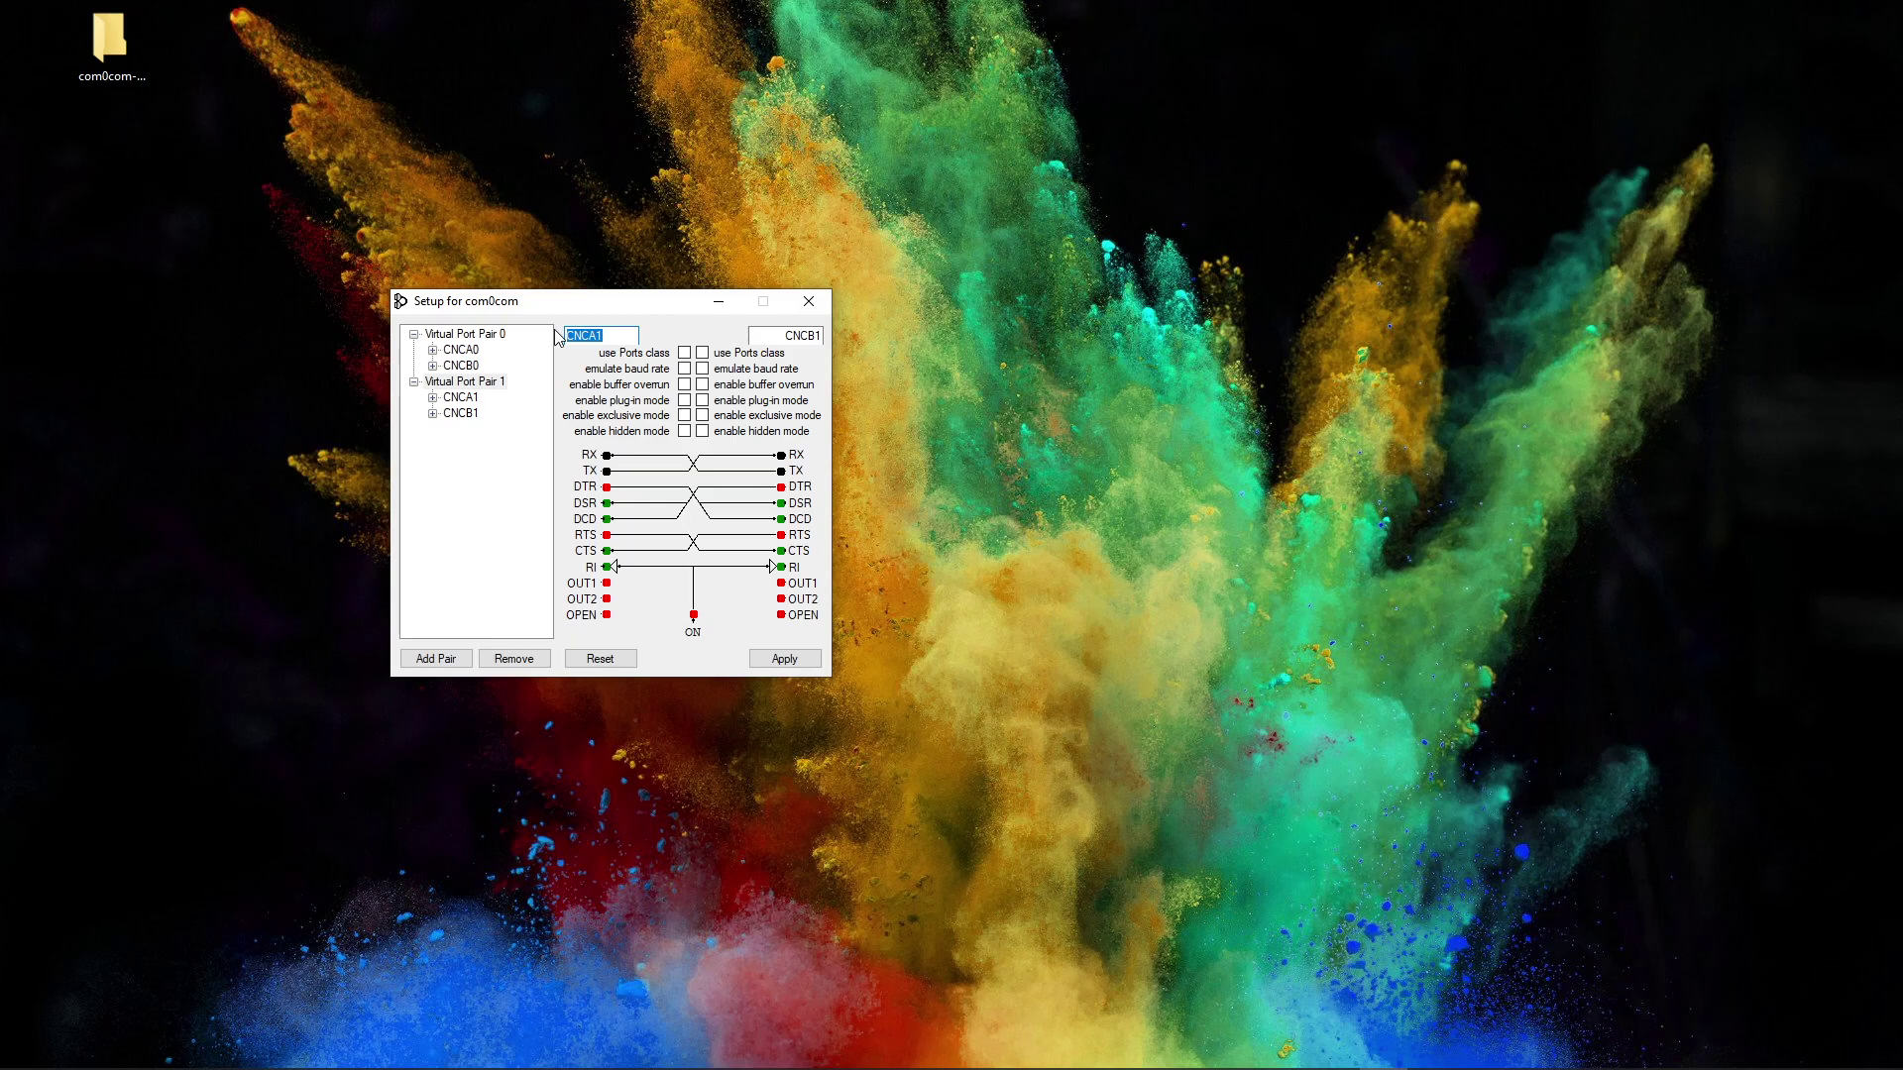
{"action": "type", "text": "COM6"}
{"action": "key", "text": "Tab"}
Launch Device Manager by searching 'device manager' in Windows Search
{"action": "left_click_drag", "start_coordinate": [597, 301], "coordinate": [1059, 241]}
{"action": "left_click", "coordinate": [77, 1054]}
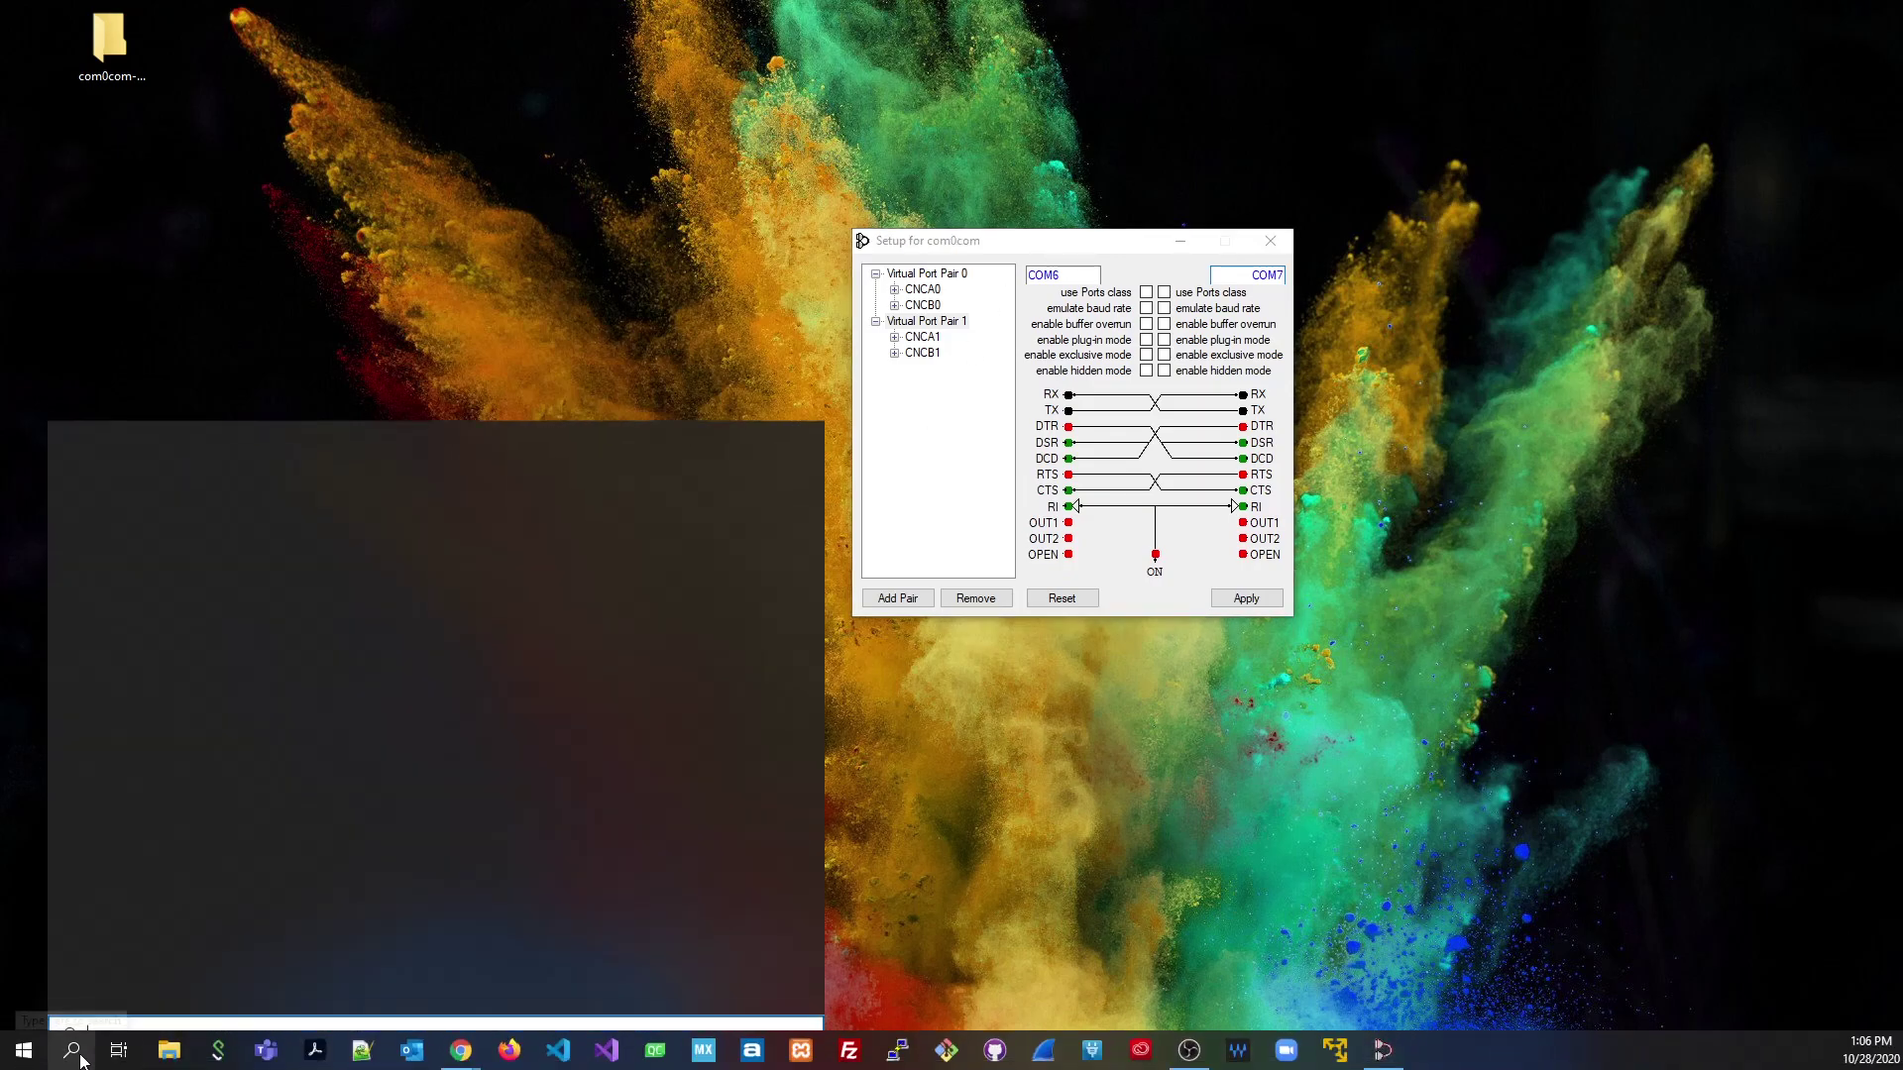
{"action": "type", "text": "devic"}
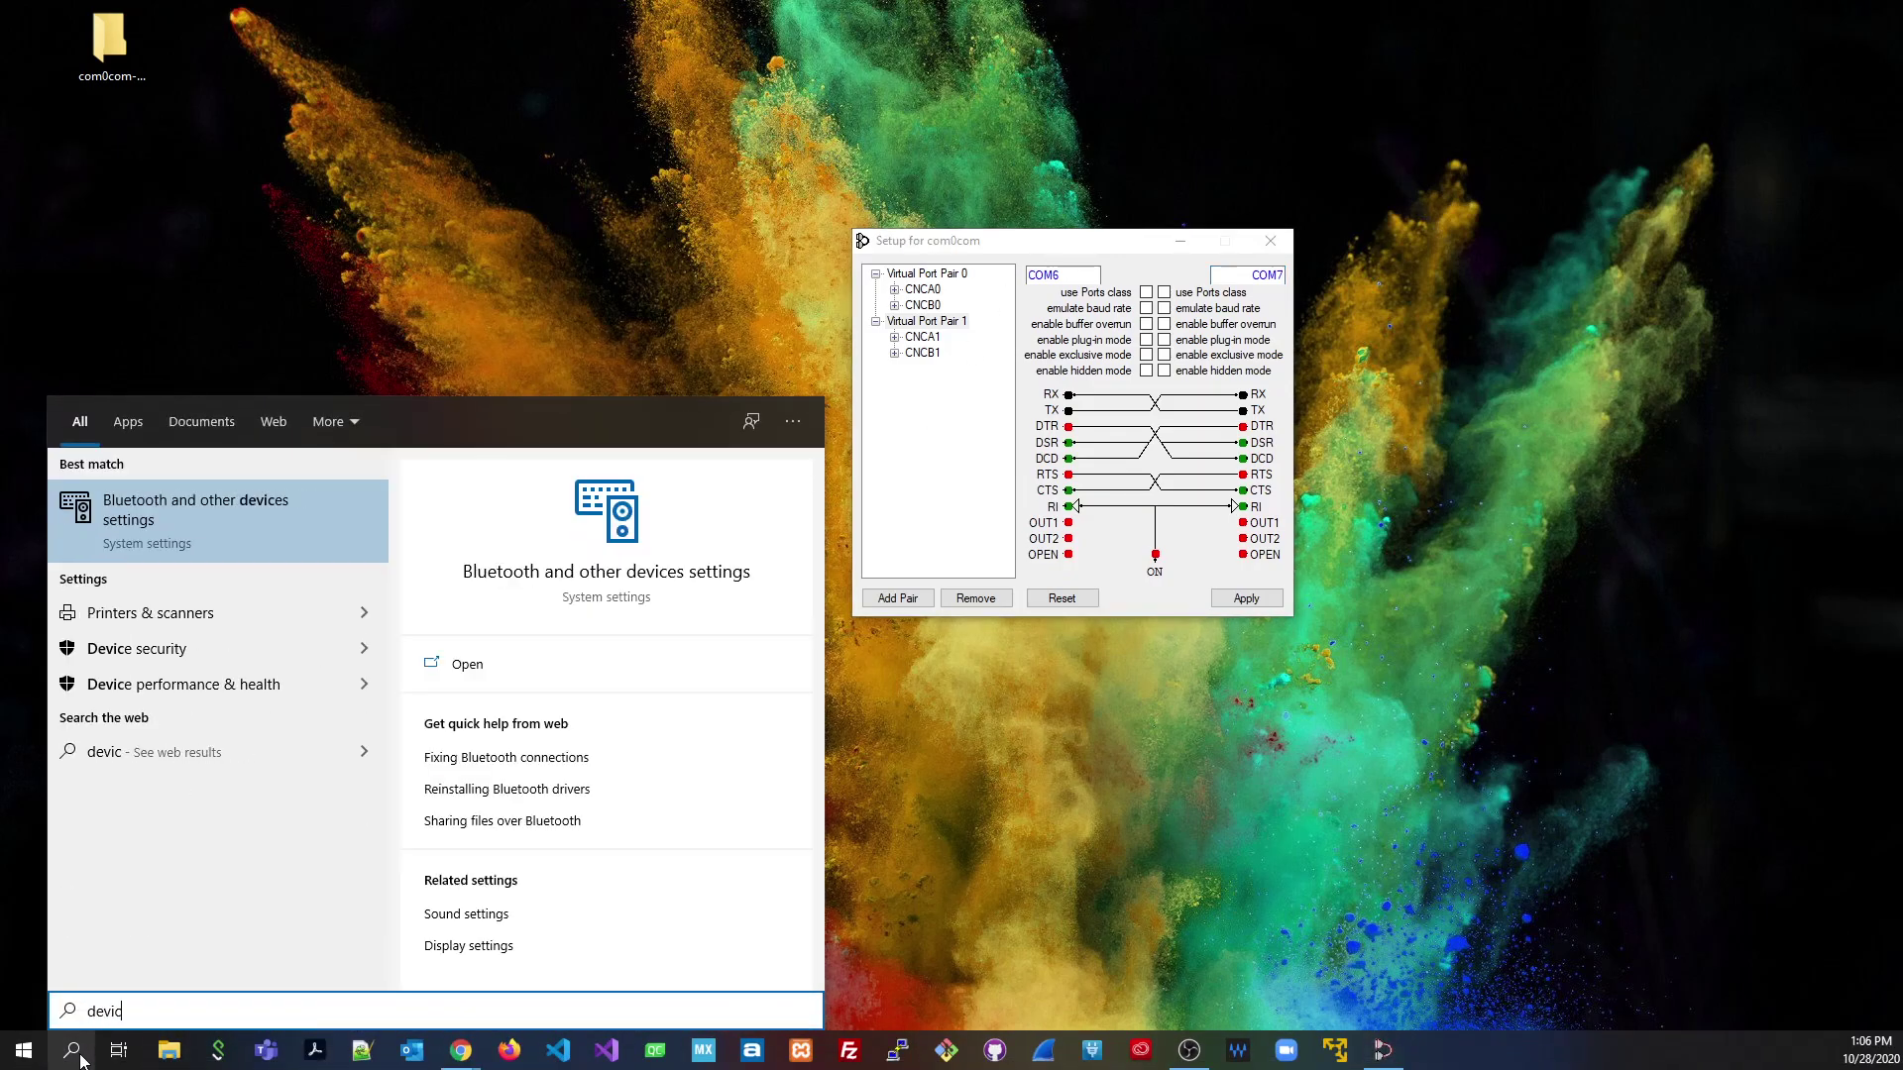
{"action": "type", "text": "e manager"}
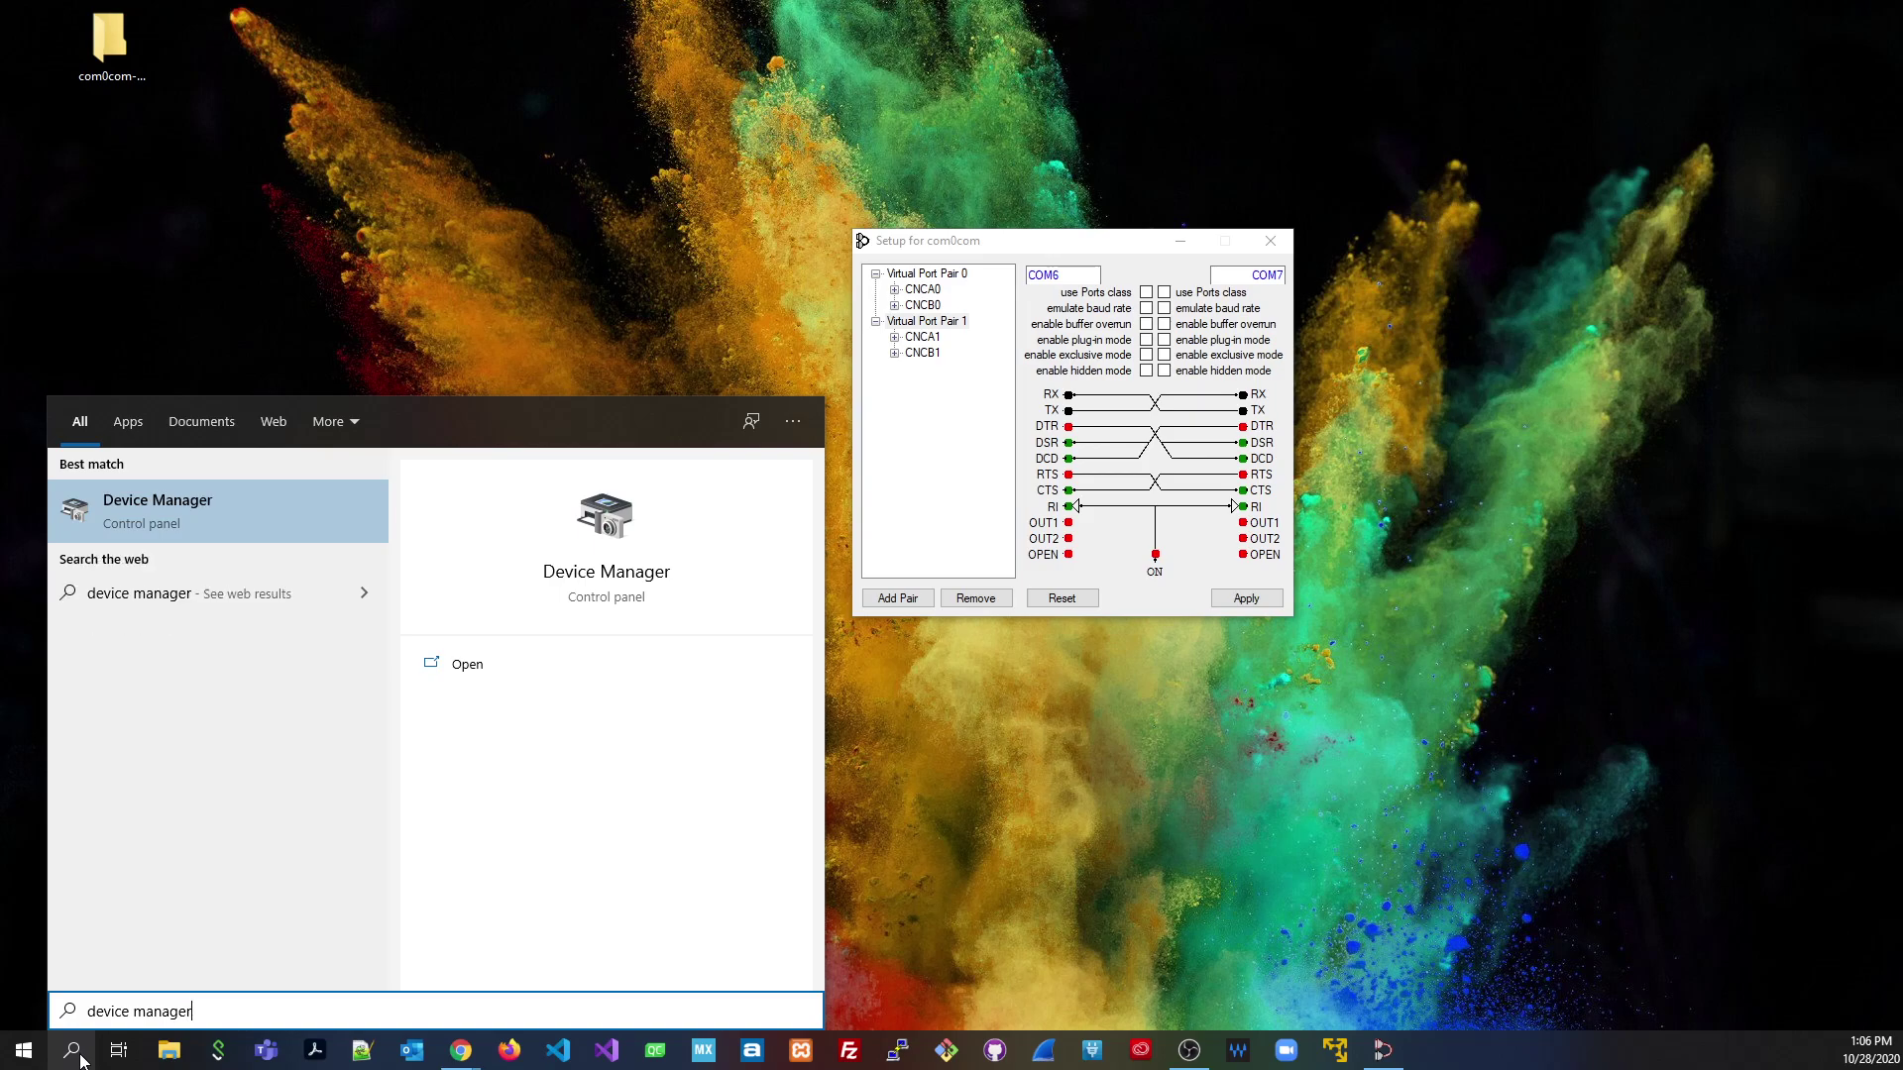
{"action": "key", "text": "Return"}
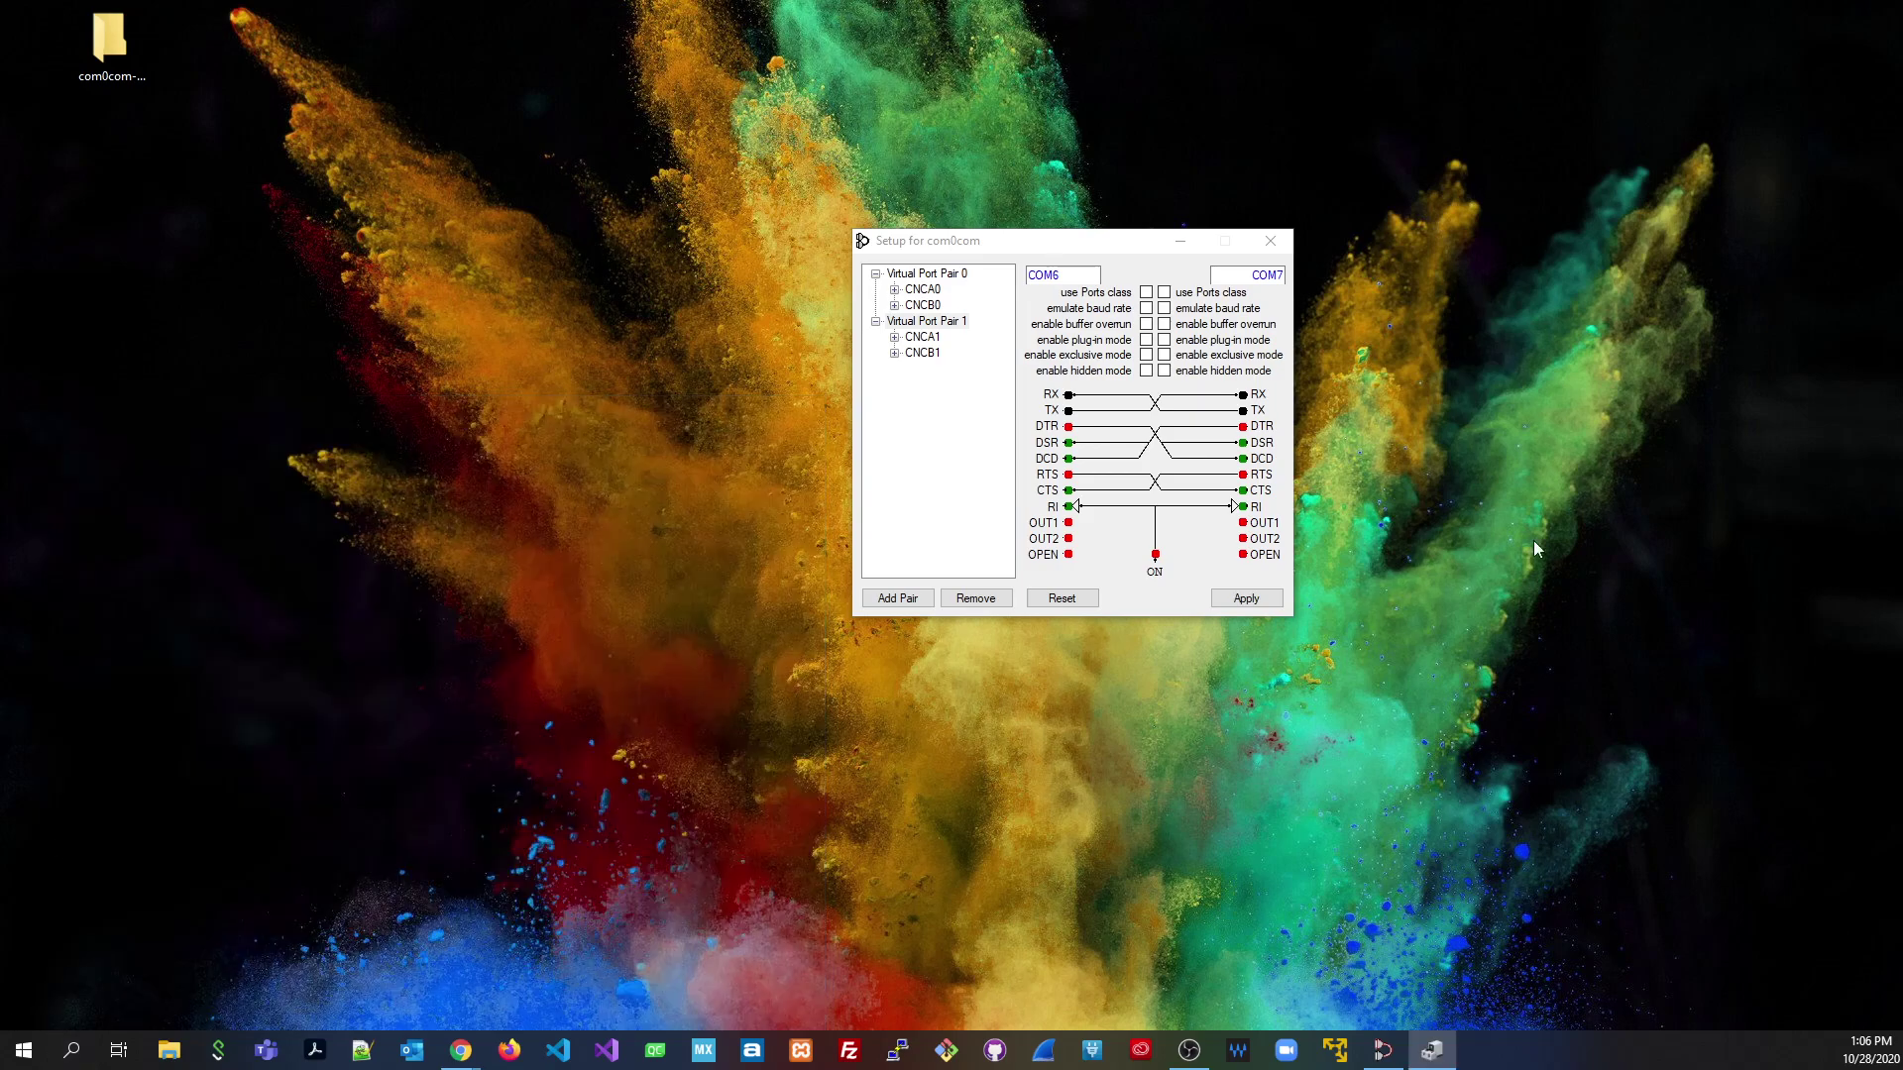
Arrange Device Manager on the left with the com0com setup window beside it
{"action": "left_click_drag", "start_coordinate": [870, 229], "coordinate": [523, 225]}
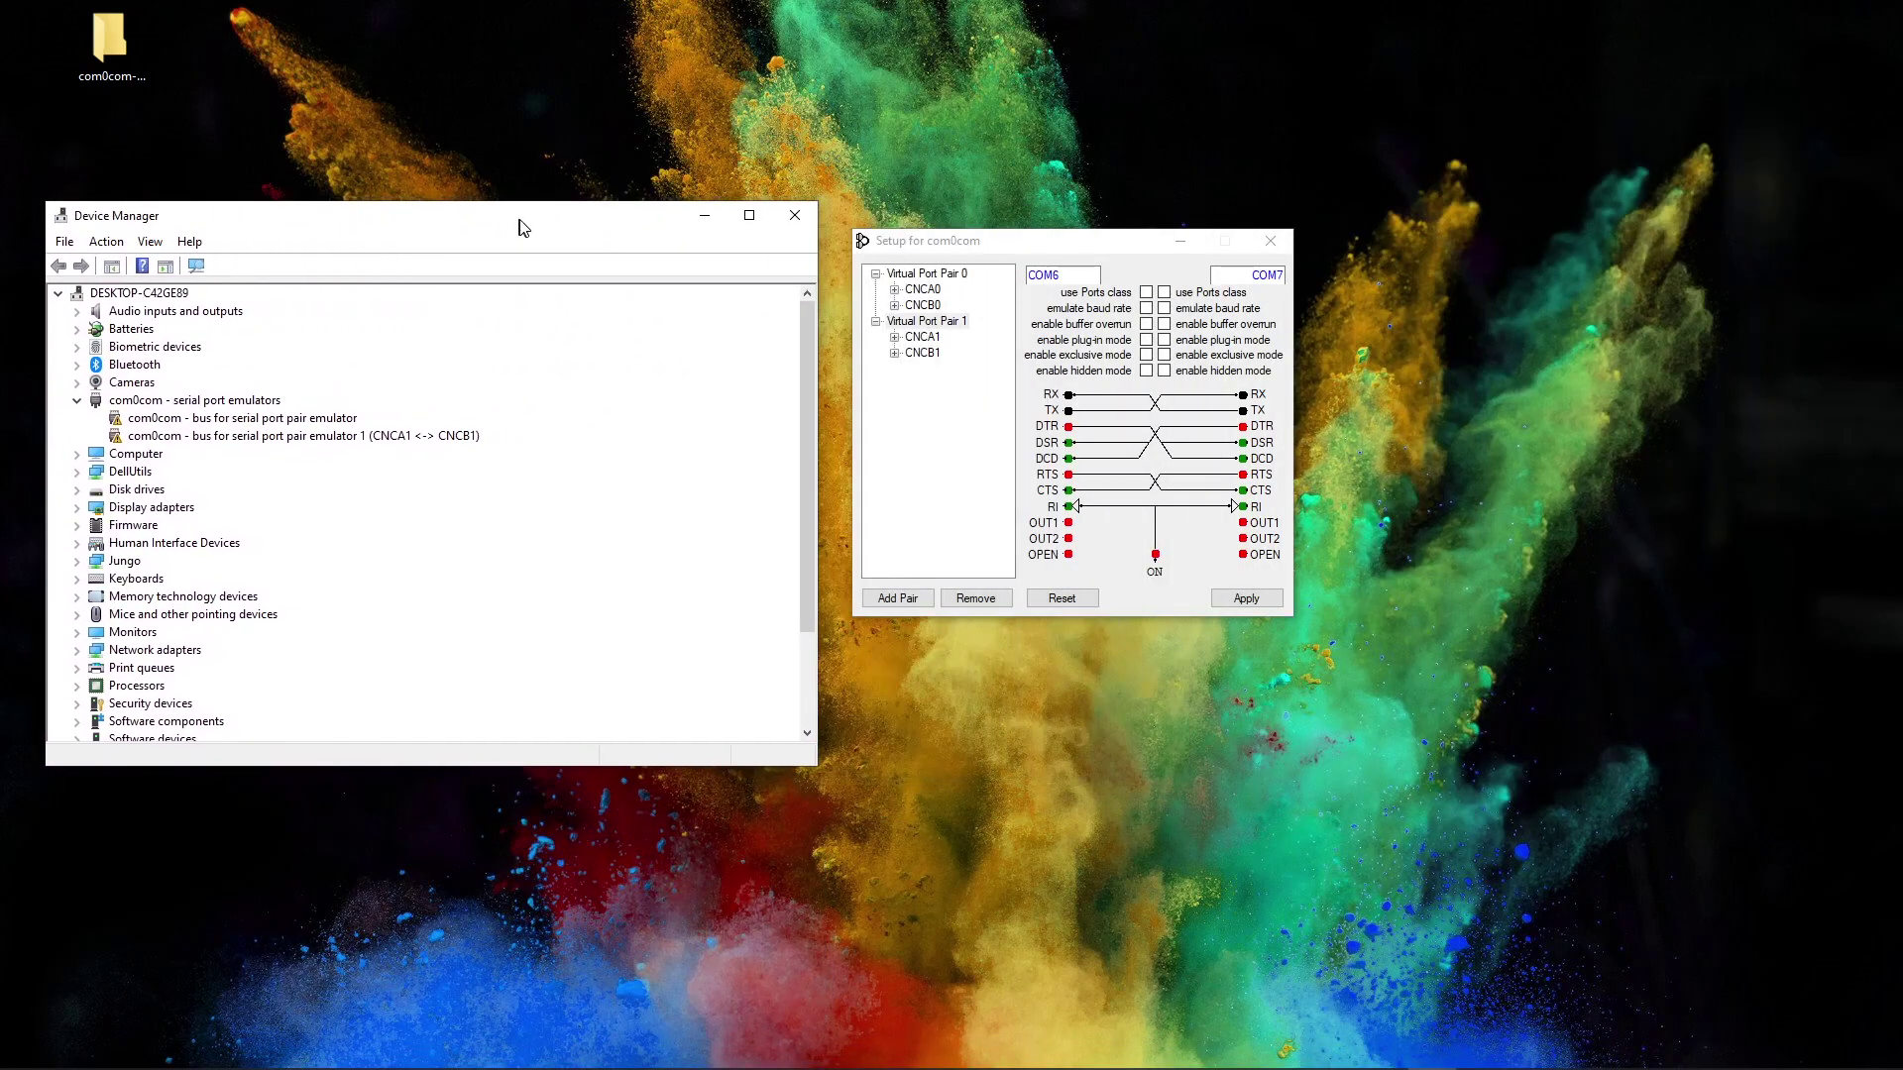
{"action": "left_click_drag", "start_coordinate": [989, 248], "coordinate": [1164, 204]}
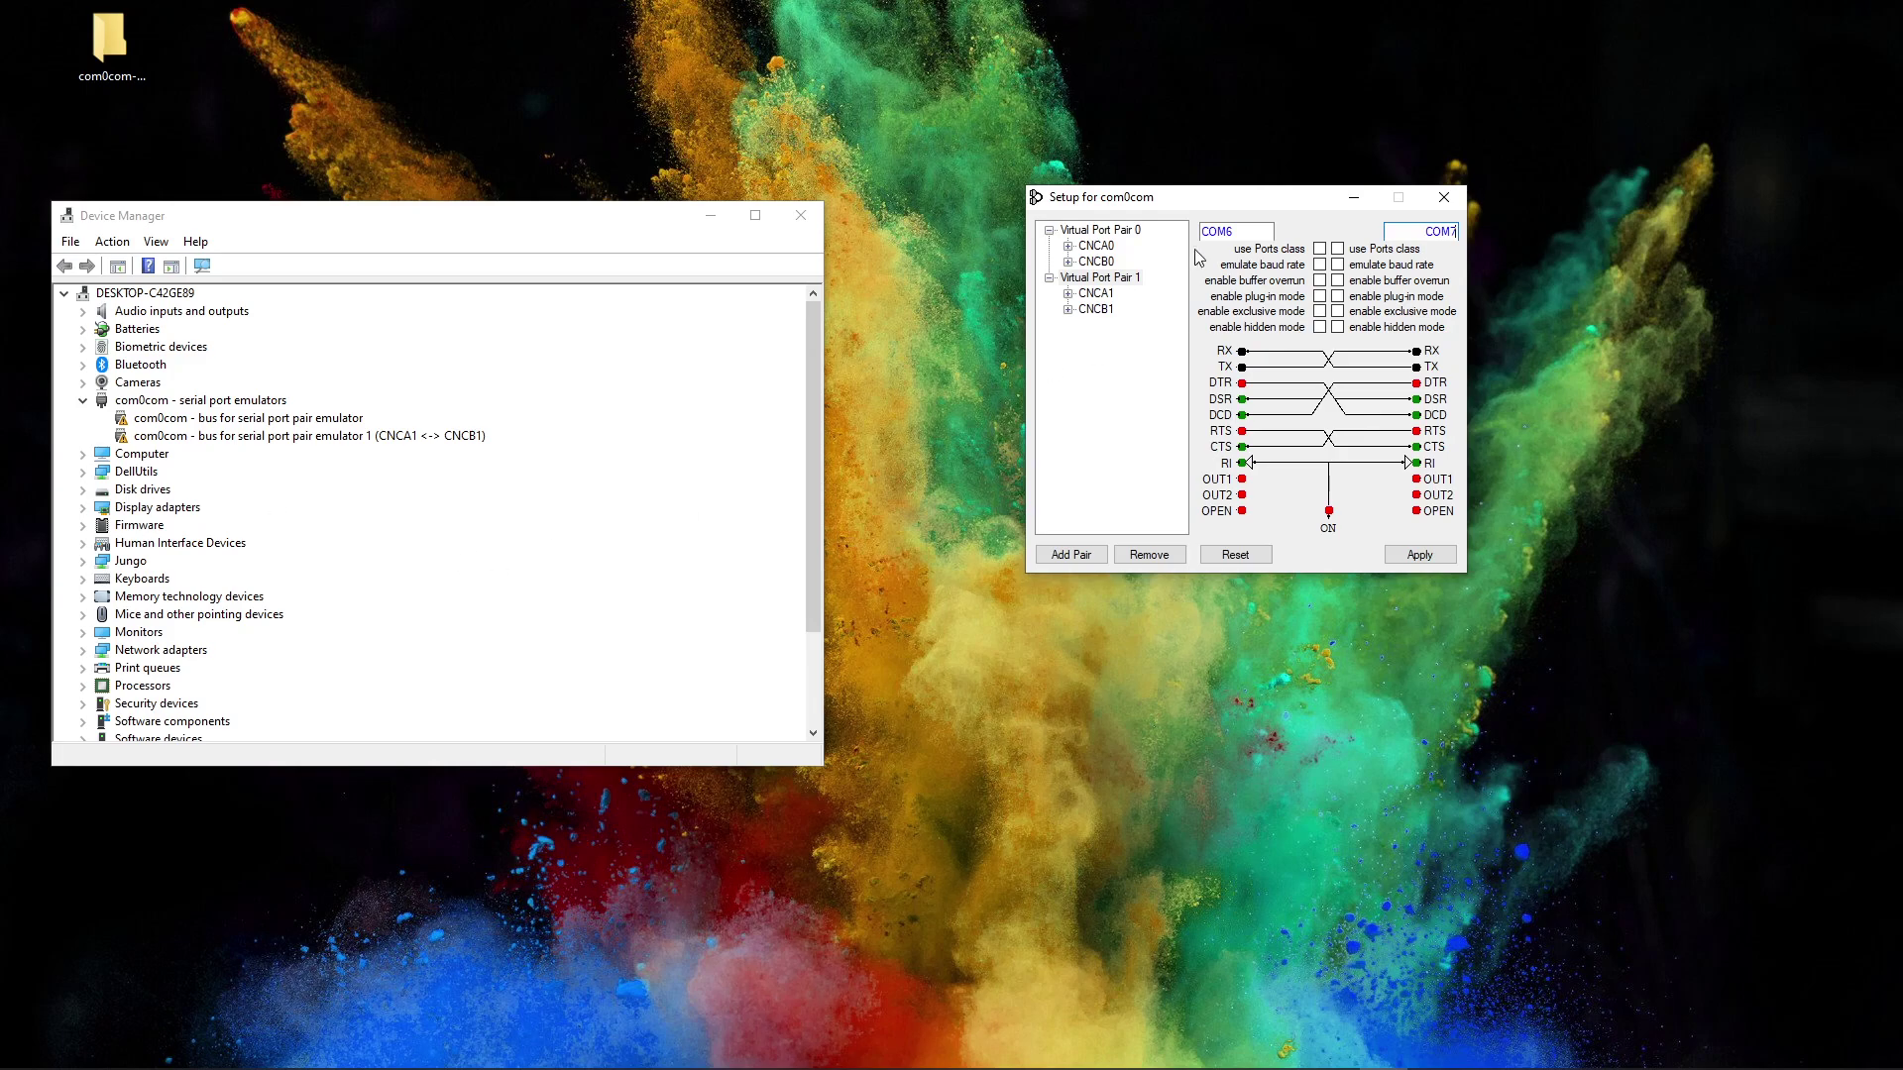
{"action": "mouse_move", "coordinate": [1246, 254]}
{"action": "left_click_drag", "start_coordinate": [1167, 203], "coordinate": [1088, 229]}
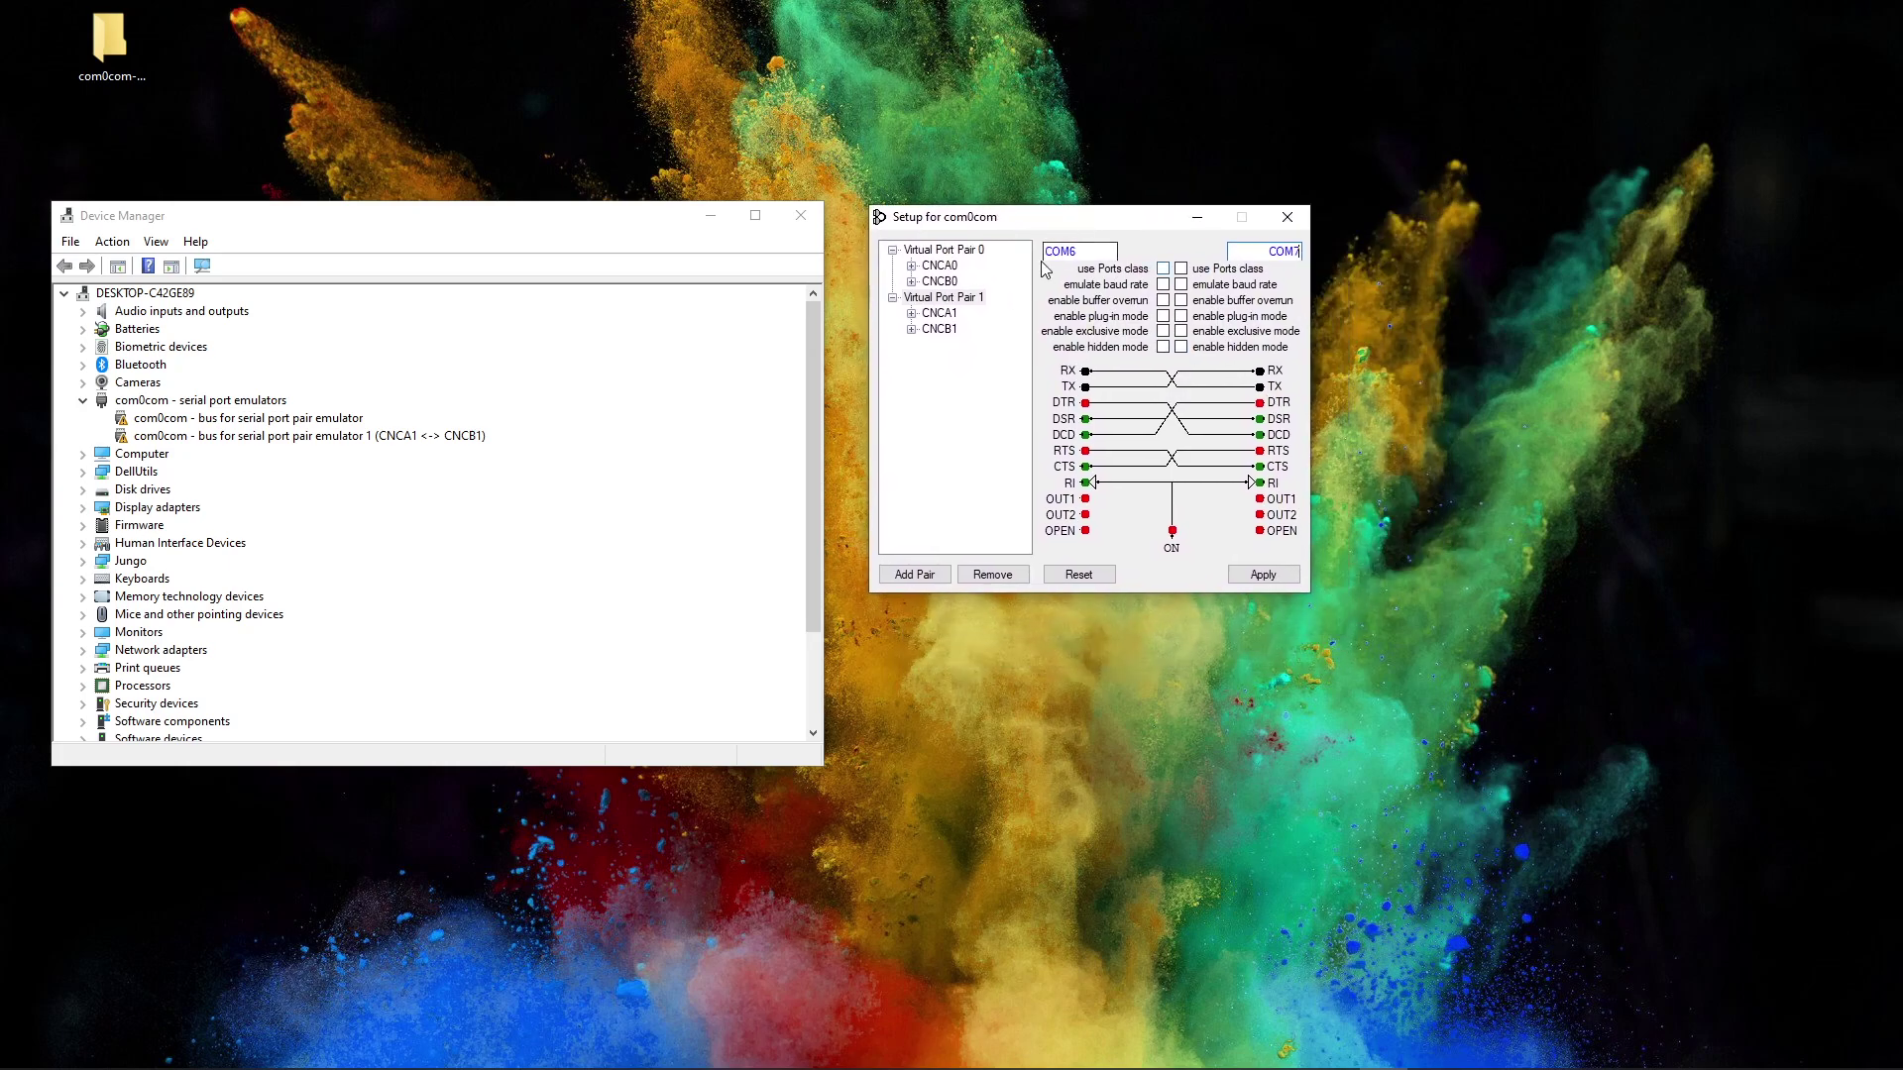
{"action": "mouse_move", "coordinate": [1043, 268]}
{"action": "mouse_move", "coordinate": [1287, 290]}
Apply COM6 and COM7 to pair 1, then select the COM6 <-> COM7 emulator in Device Manager
{"action": "left_click", "coordinate": [1081, 254]}
{"action": "left_click", "coordinate": [1263, 253]}
{"action": "left_click", "coordinate": [1259, 573]}
{"action": "left_click", "coordinate": [1272, 253]}
{"action": "left_click", "coordinate": [202, 266]}
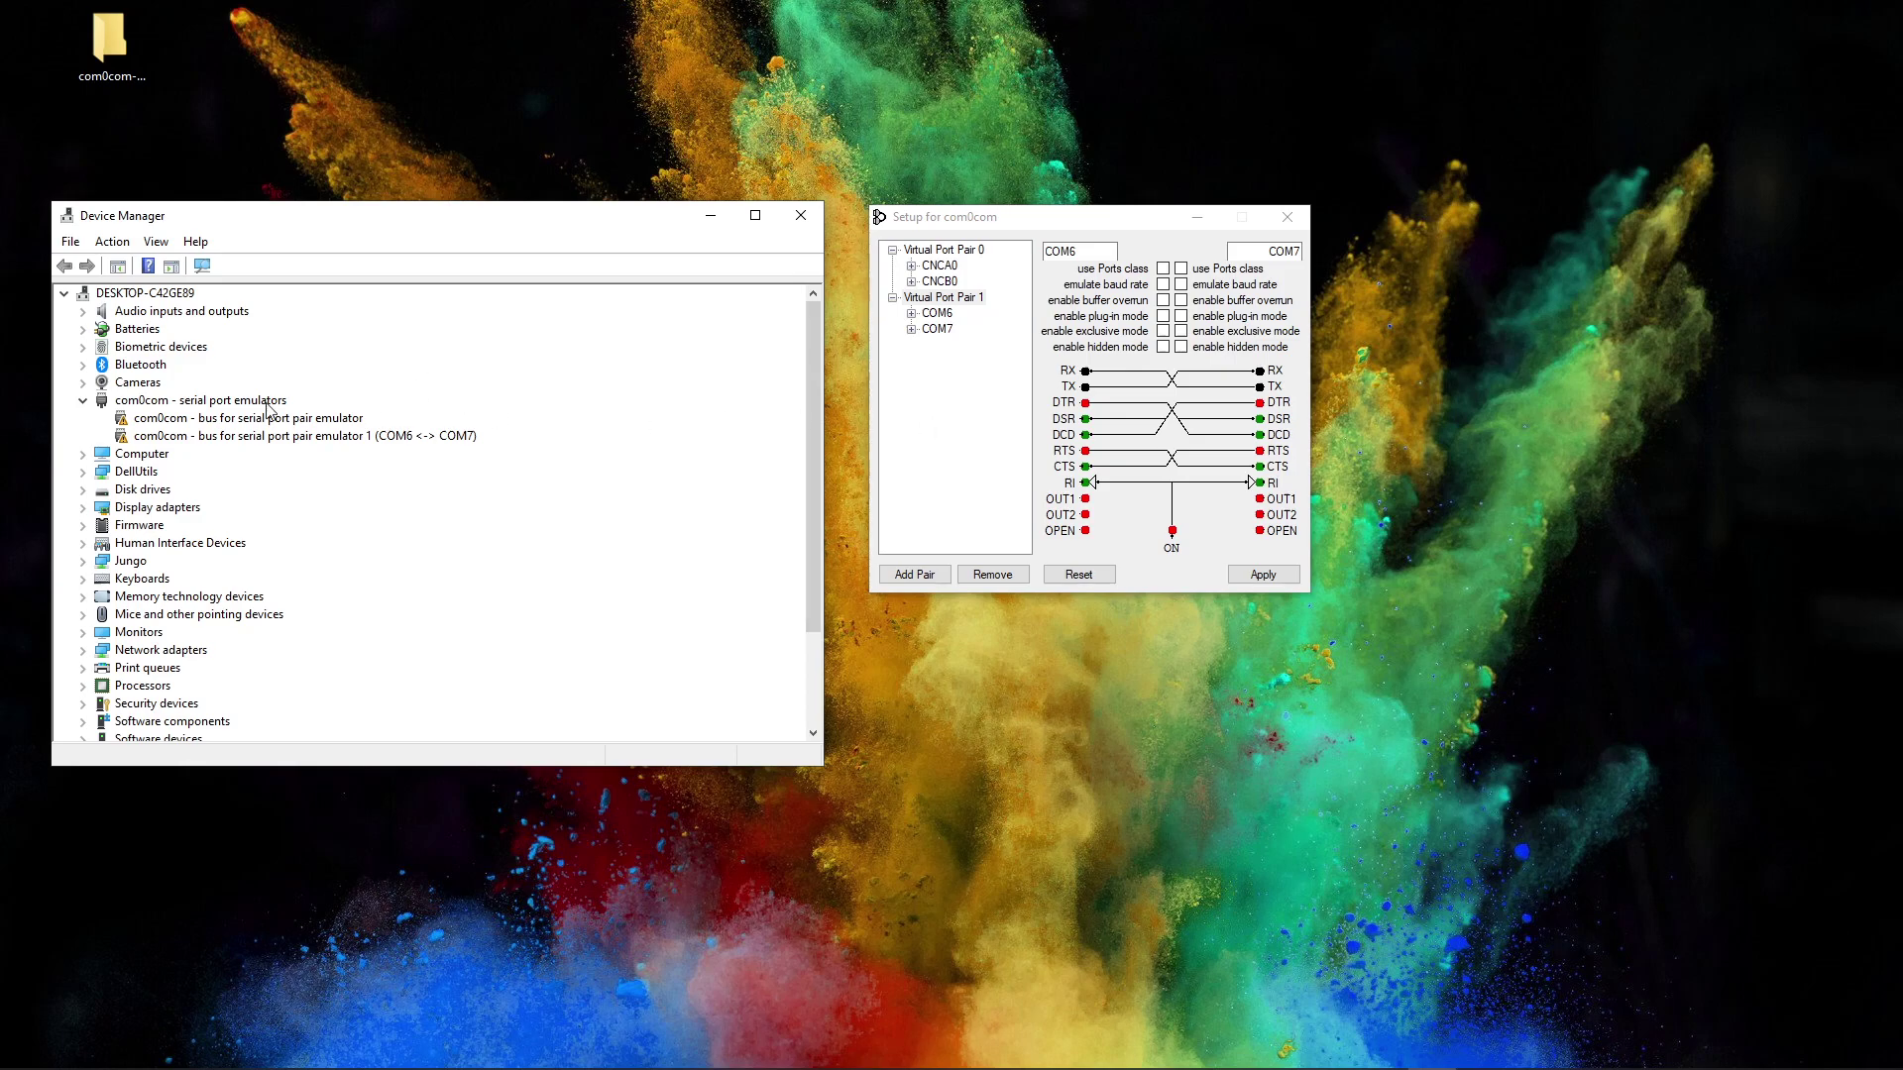
{"action": "left_click", "coordinate": [241, 437]}
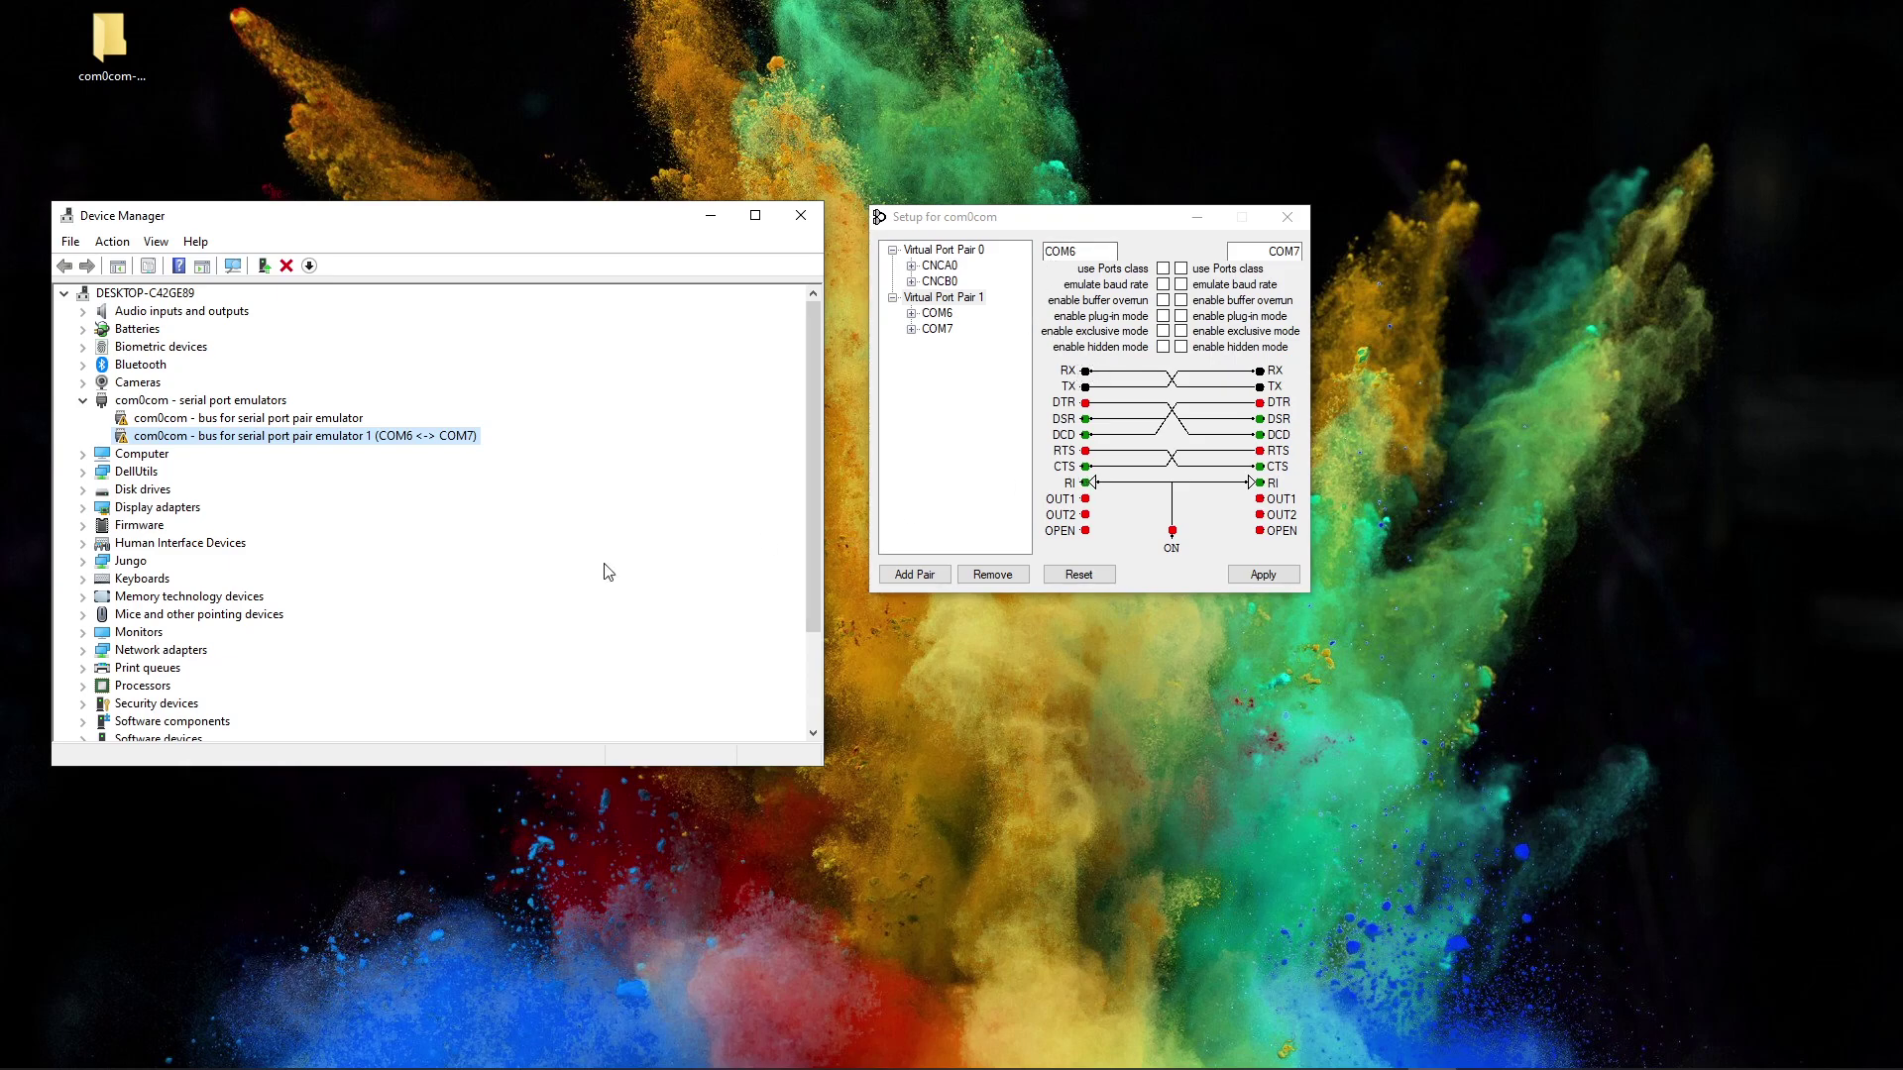
Update the COM6 <-> COM7 emulator's driver by automatic search, then close the success message
{"action": "right_click", "coordinate": [268, 440]}
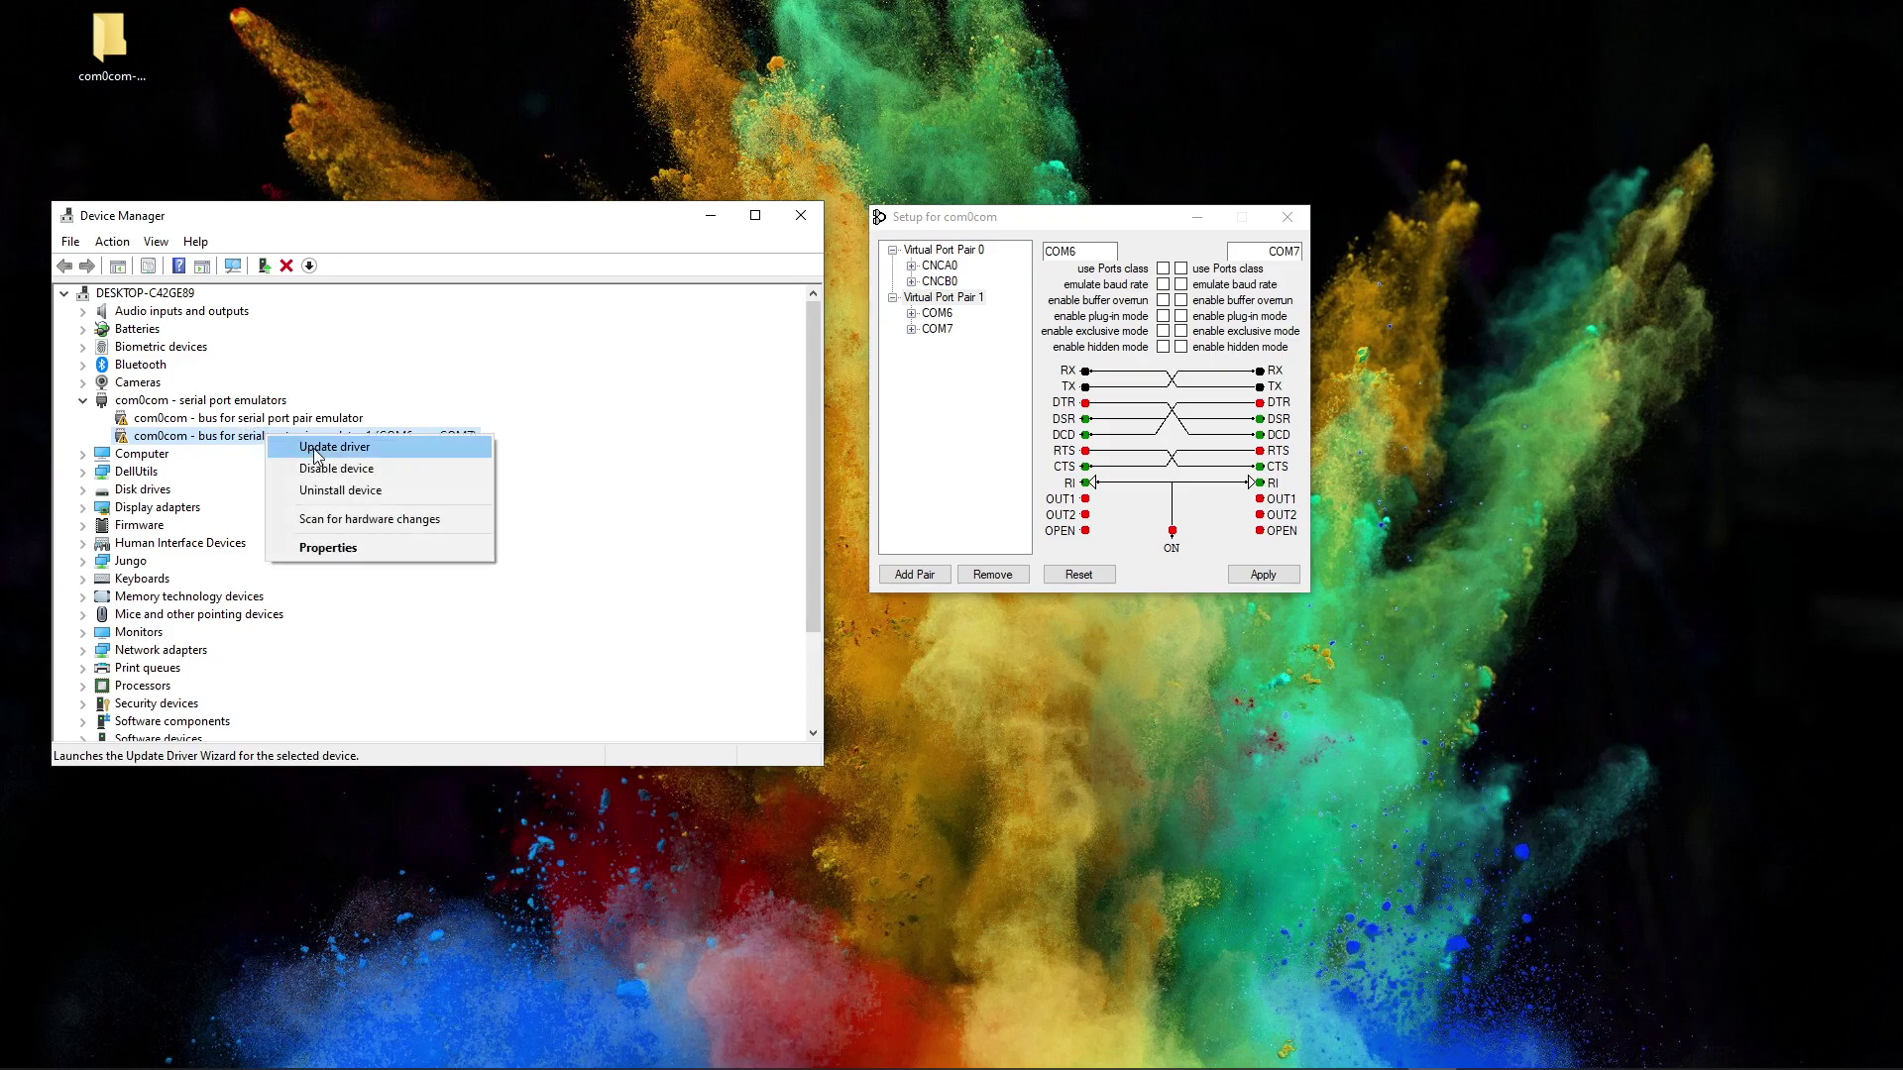
{"action": "left_click", "coordinate": [309, 447]}
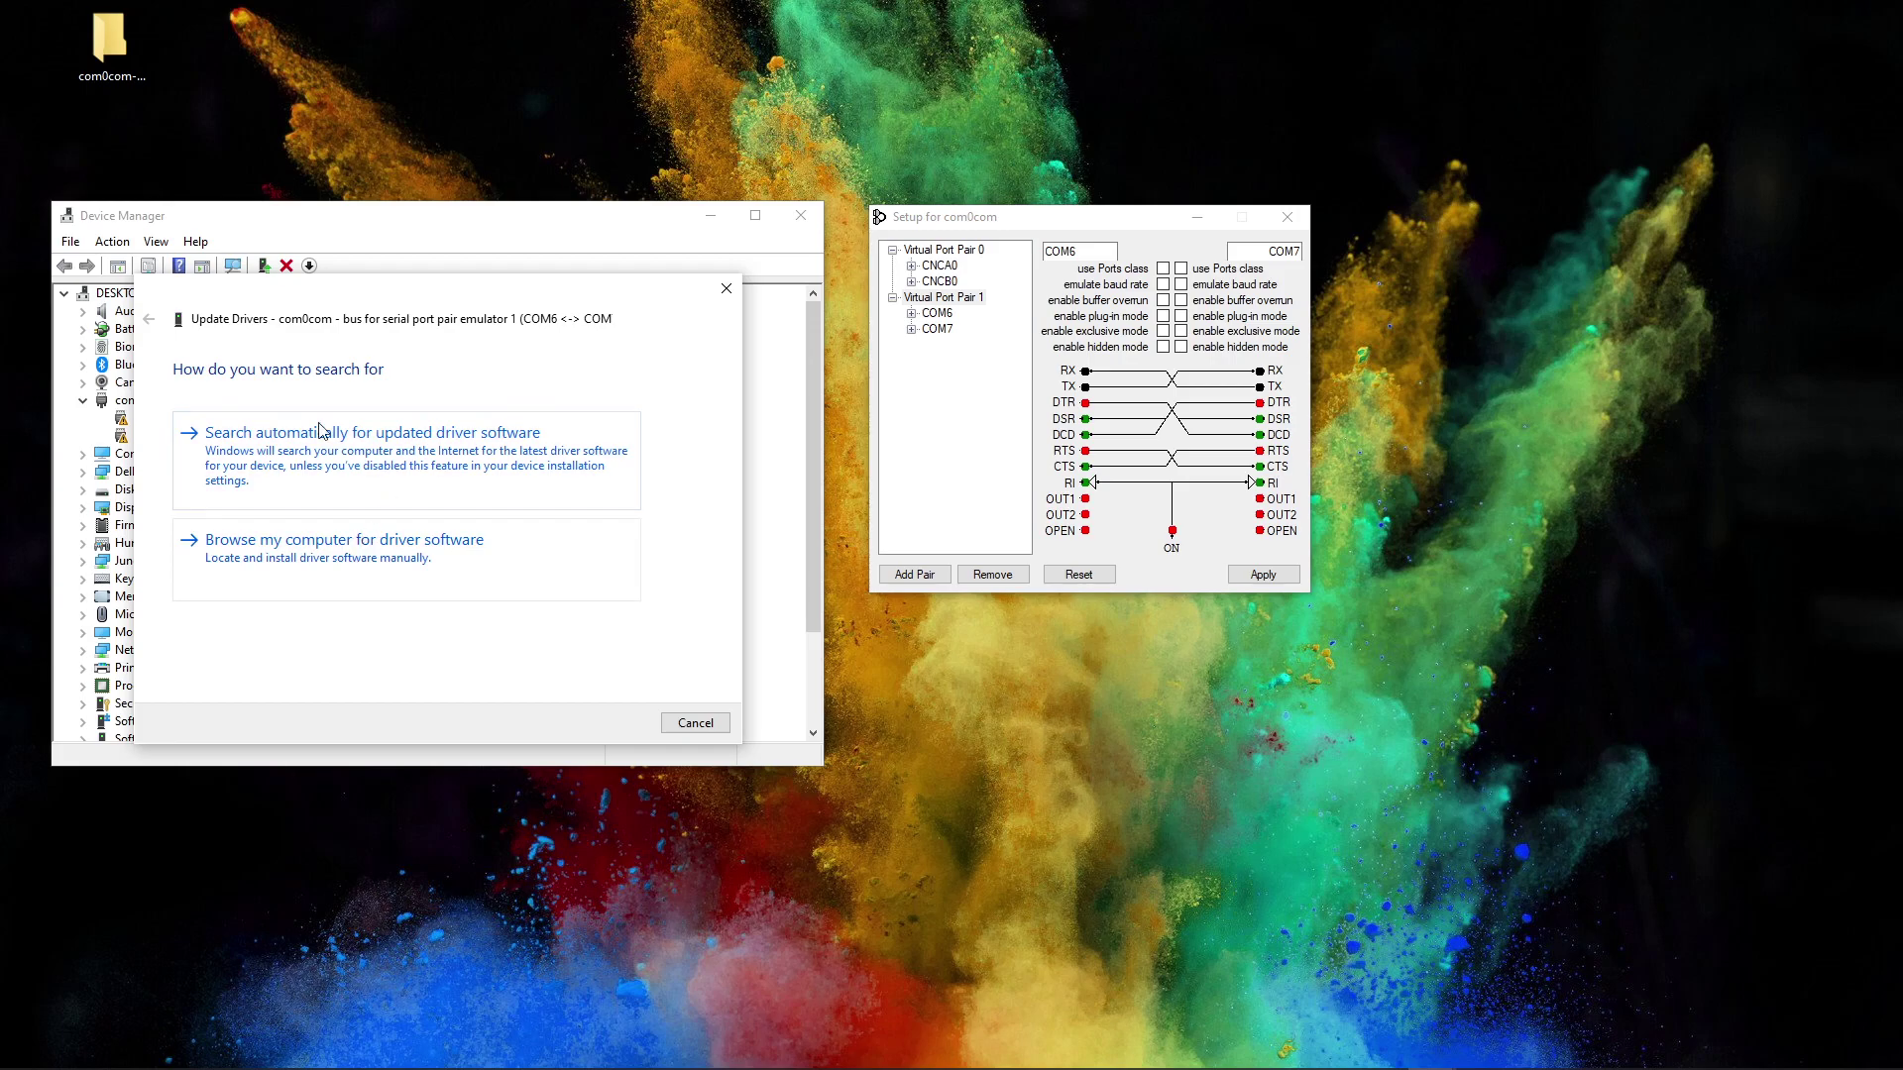
{"action": "left_click", "coordinate": [359, 454]}
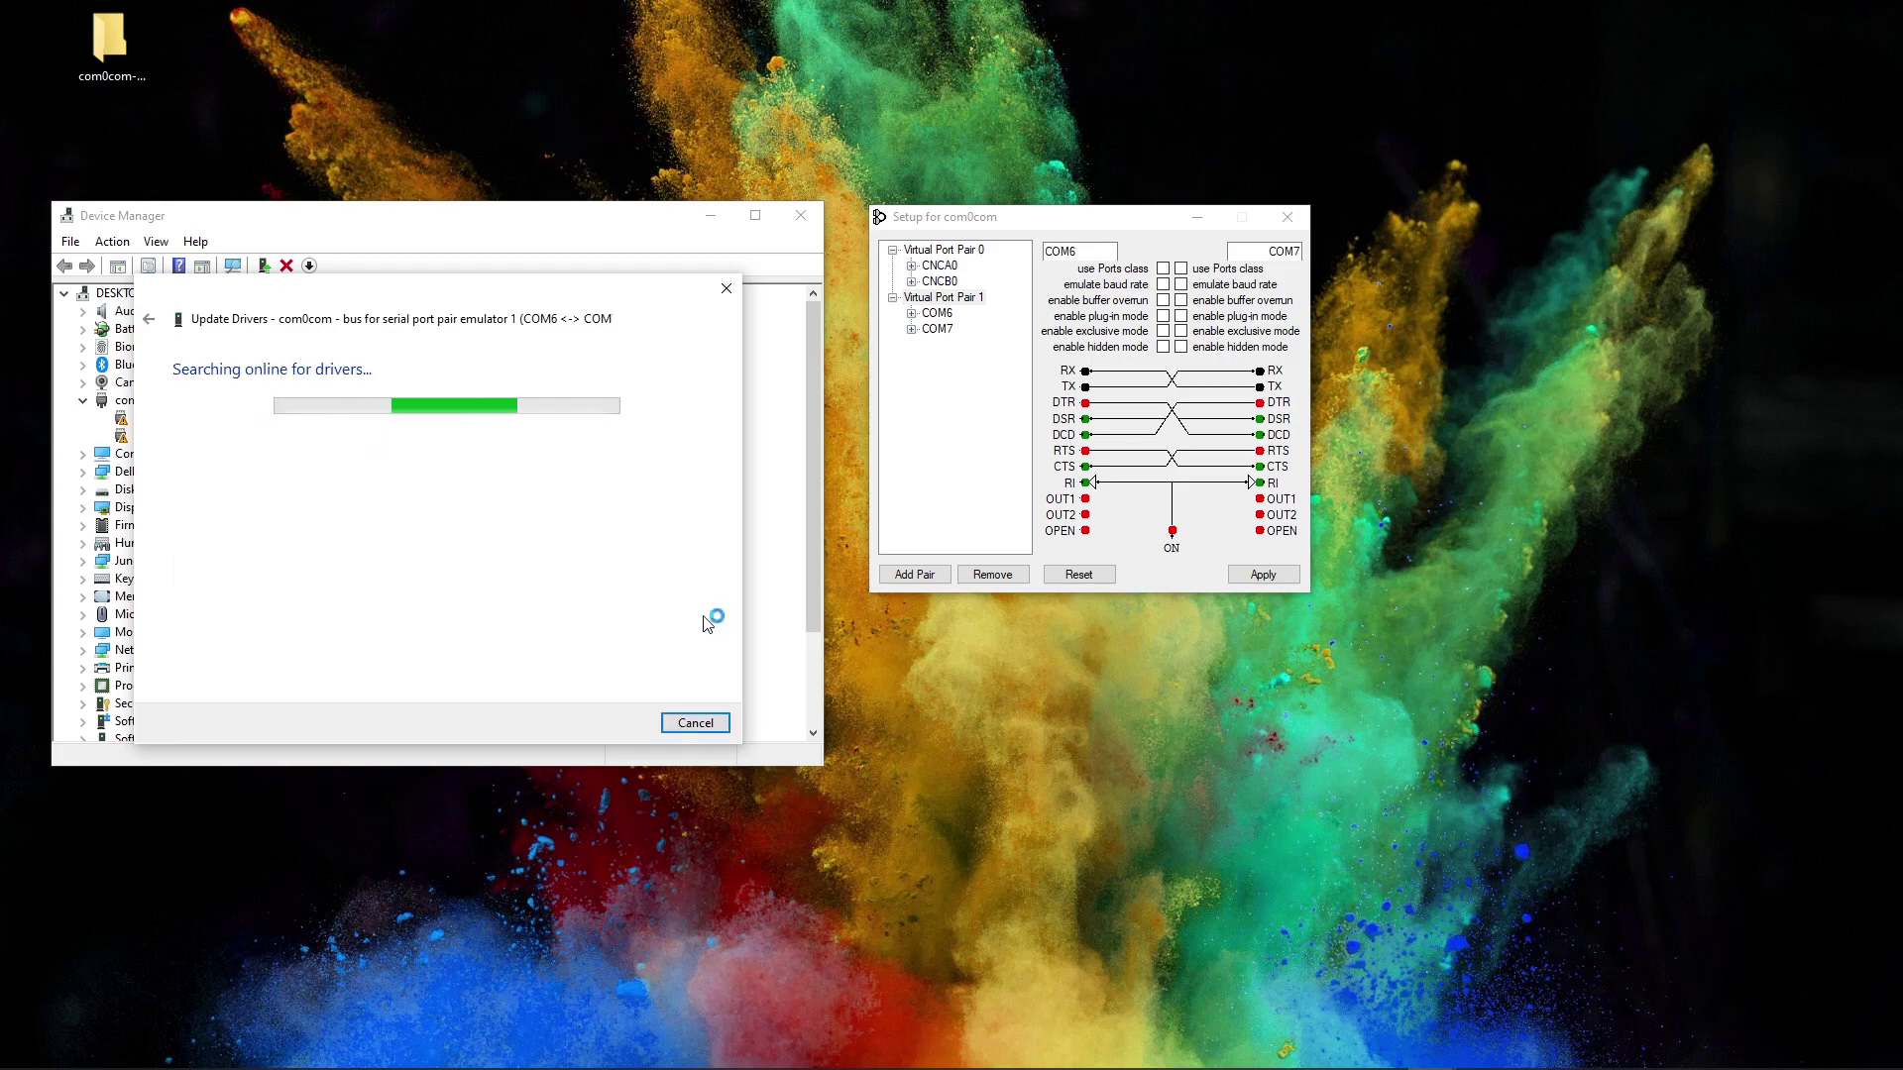
{"action": "left_click_drag", "start_coordinate": [541, 294], "coordinate": [618, 304]}
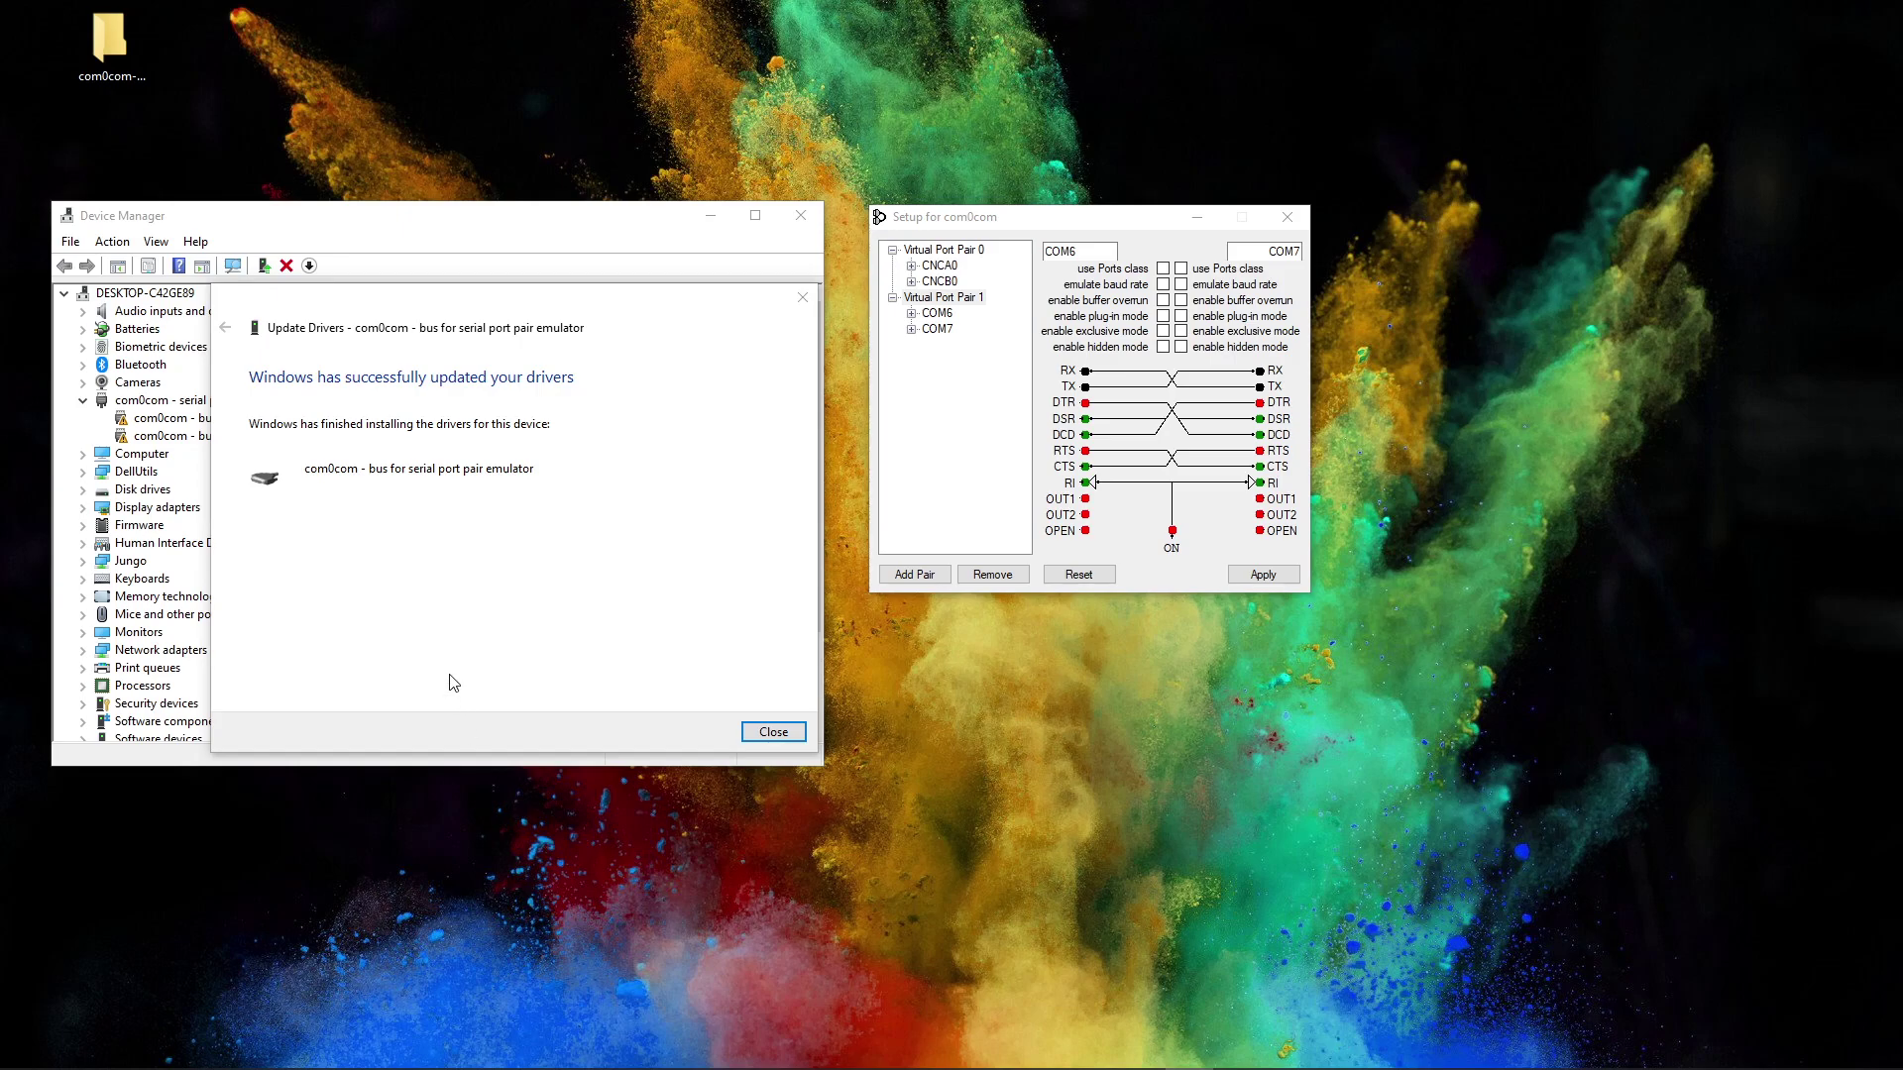
{"action": "left_click_drag", "start_coordinate": [479, 299], "coordinate": [505, 119]}
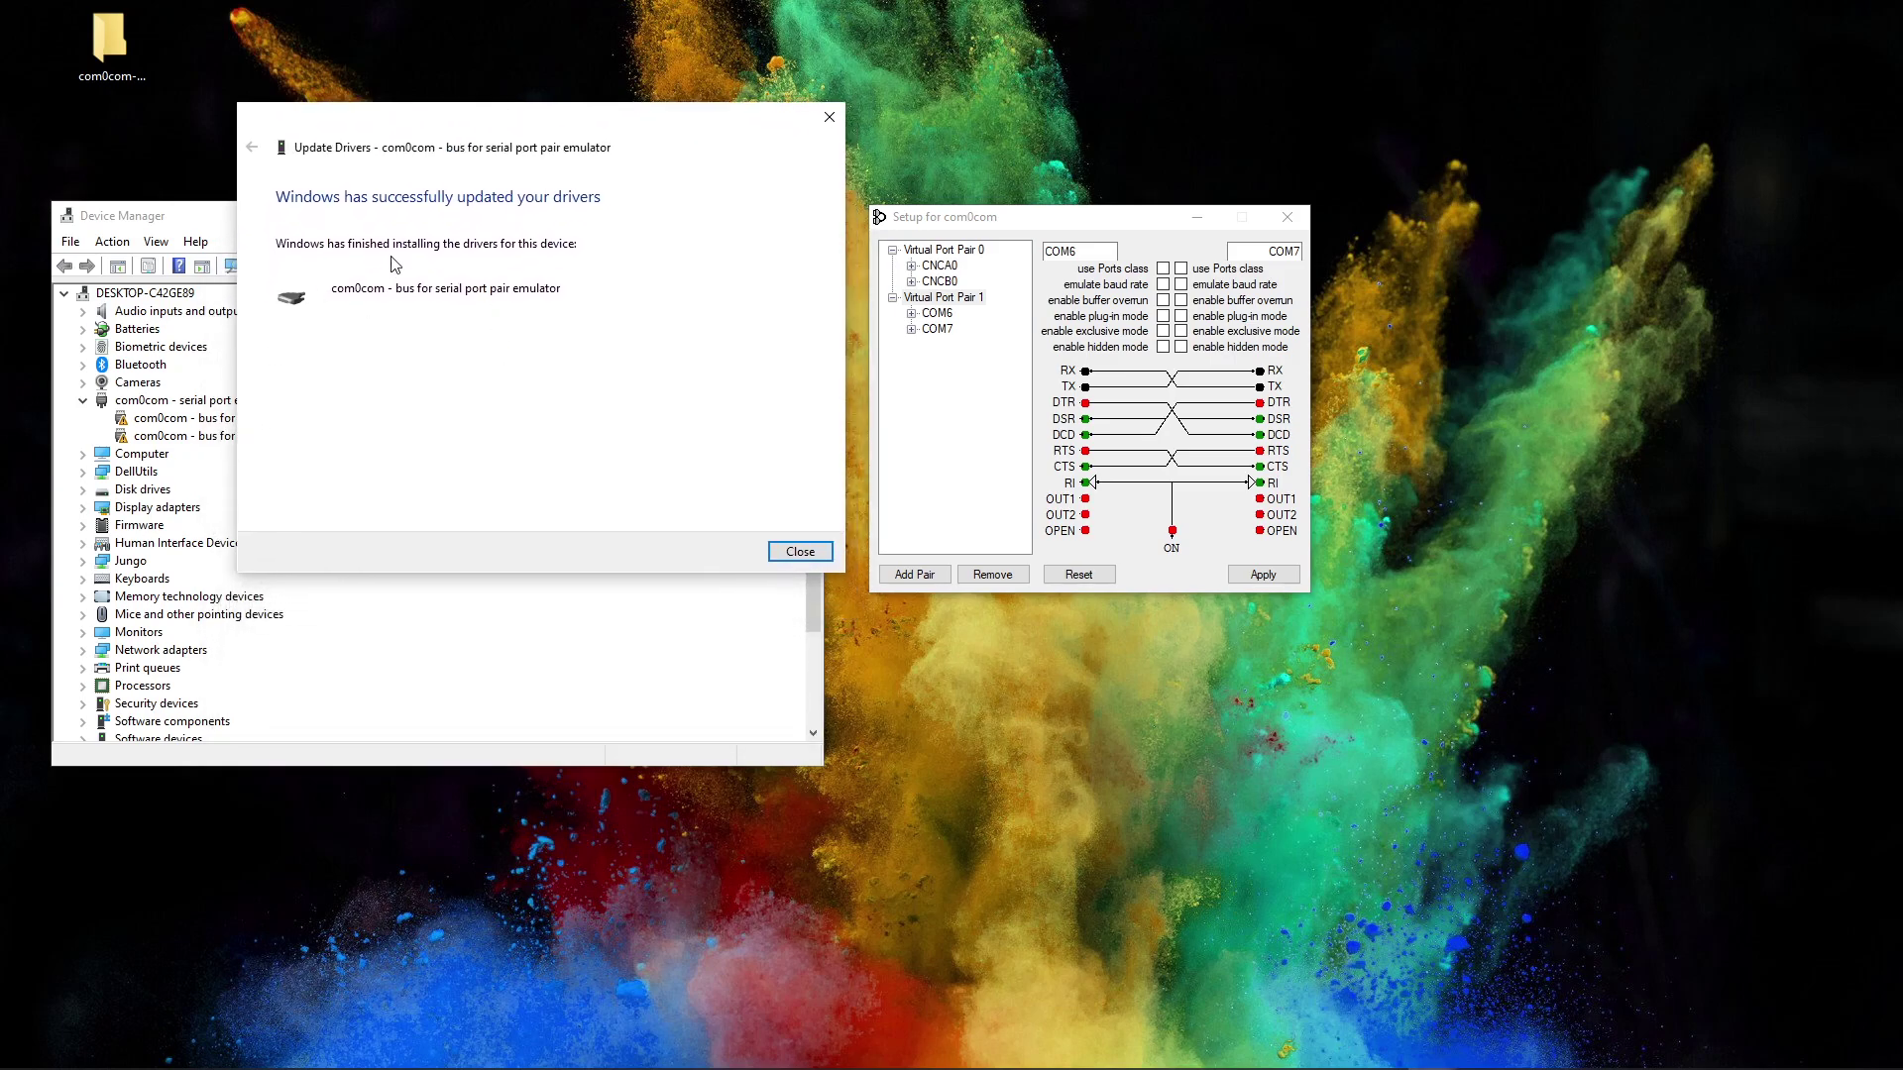
{"action": "left_click", "coordinate": [811, 560]}
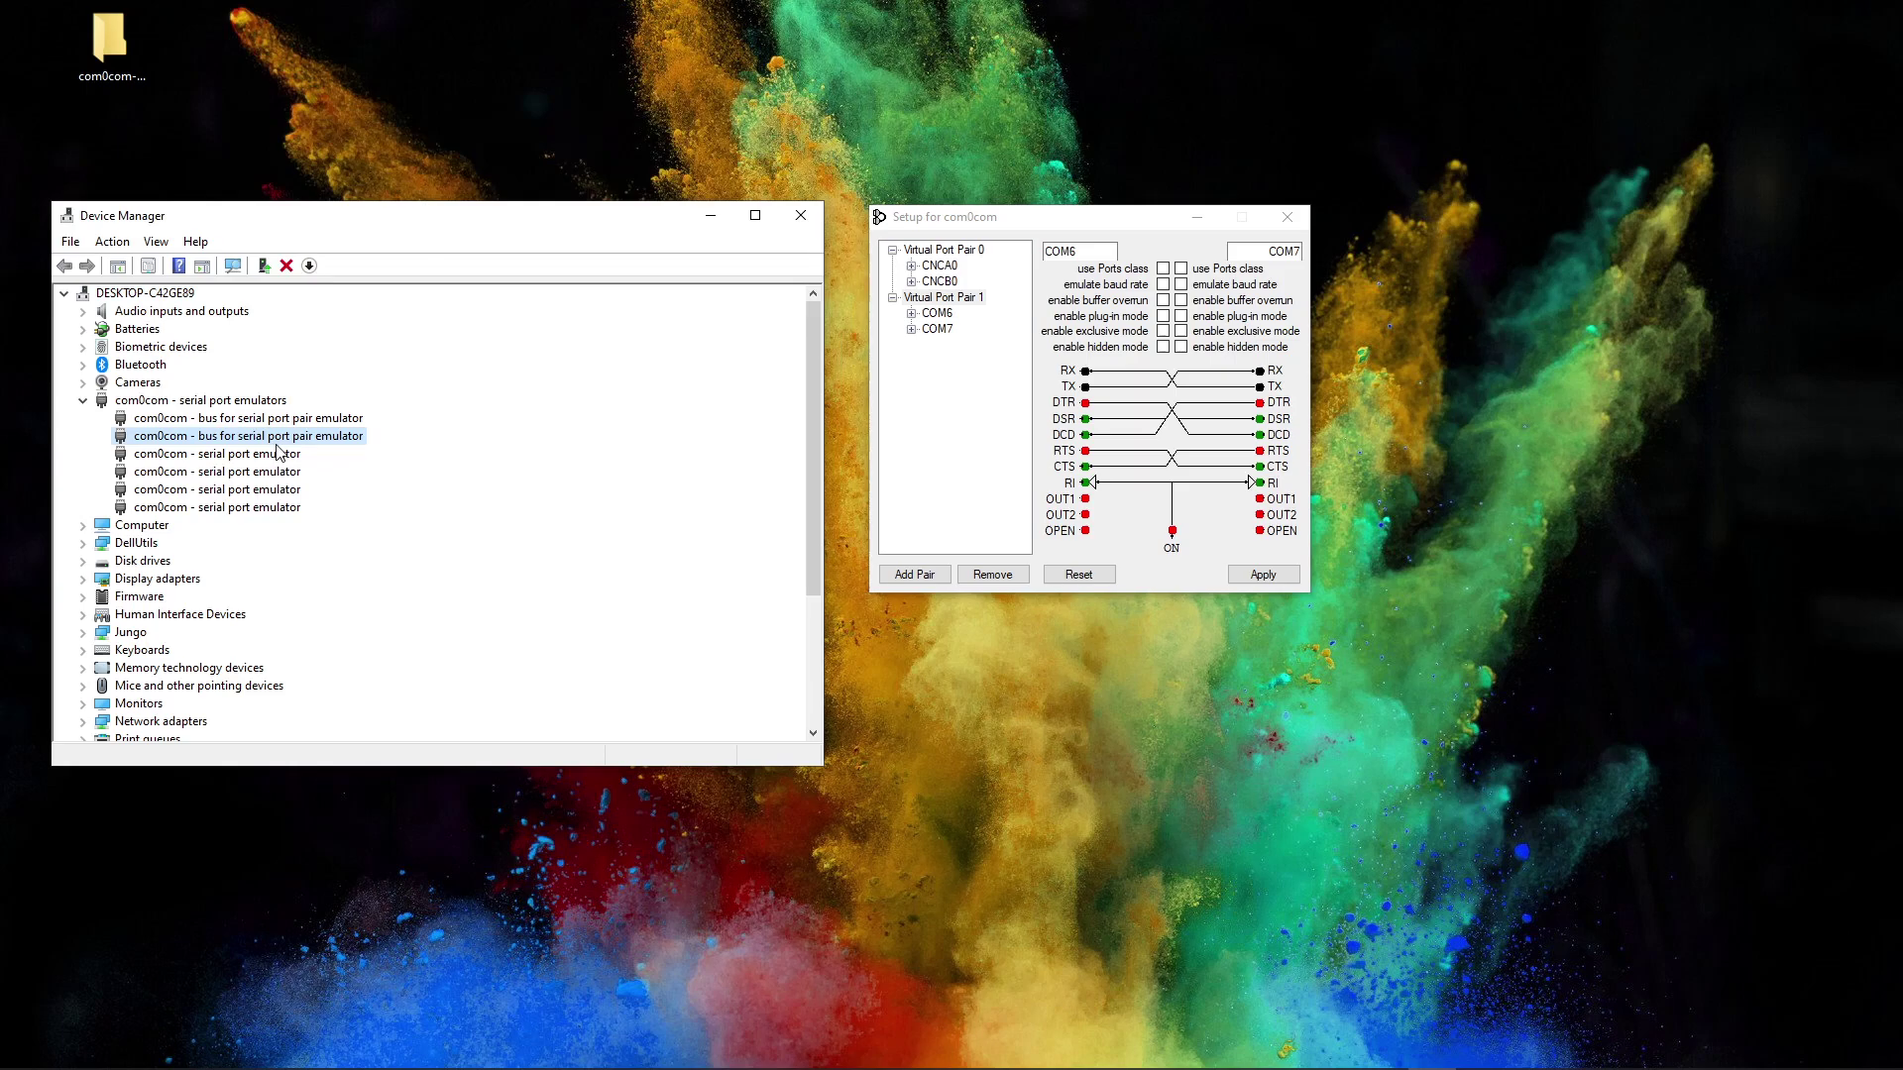
Select the com0com - serial port emulators category, close the com0com Setup window, and centre Device Manager
{"action": "left_click", "coordinate": [265, 401]}
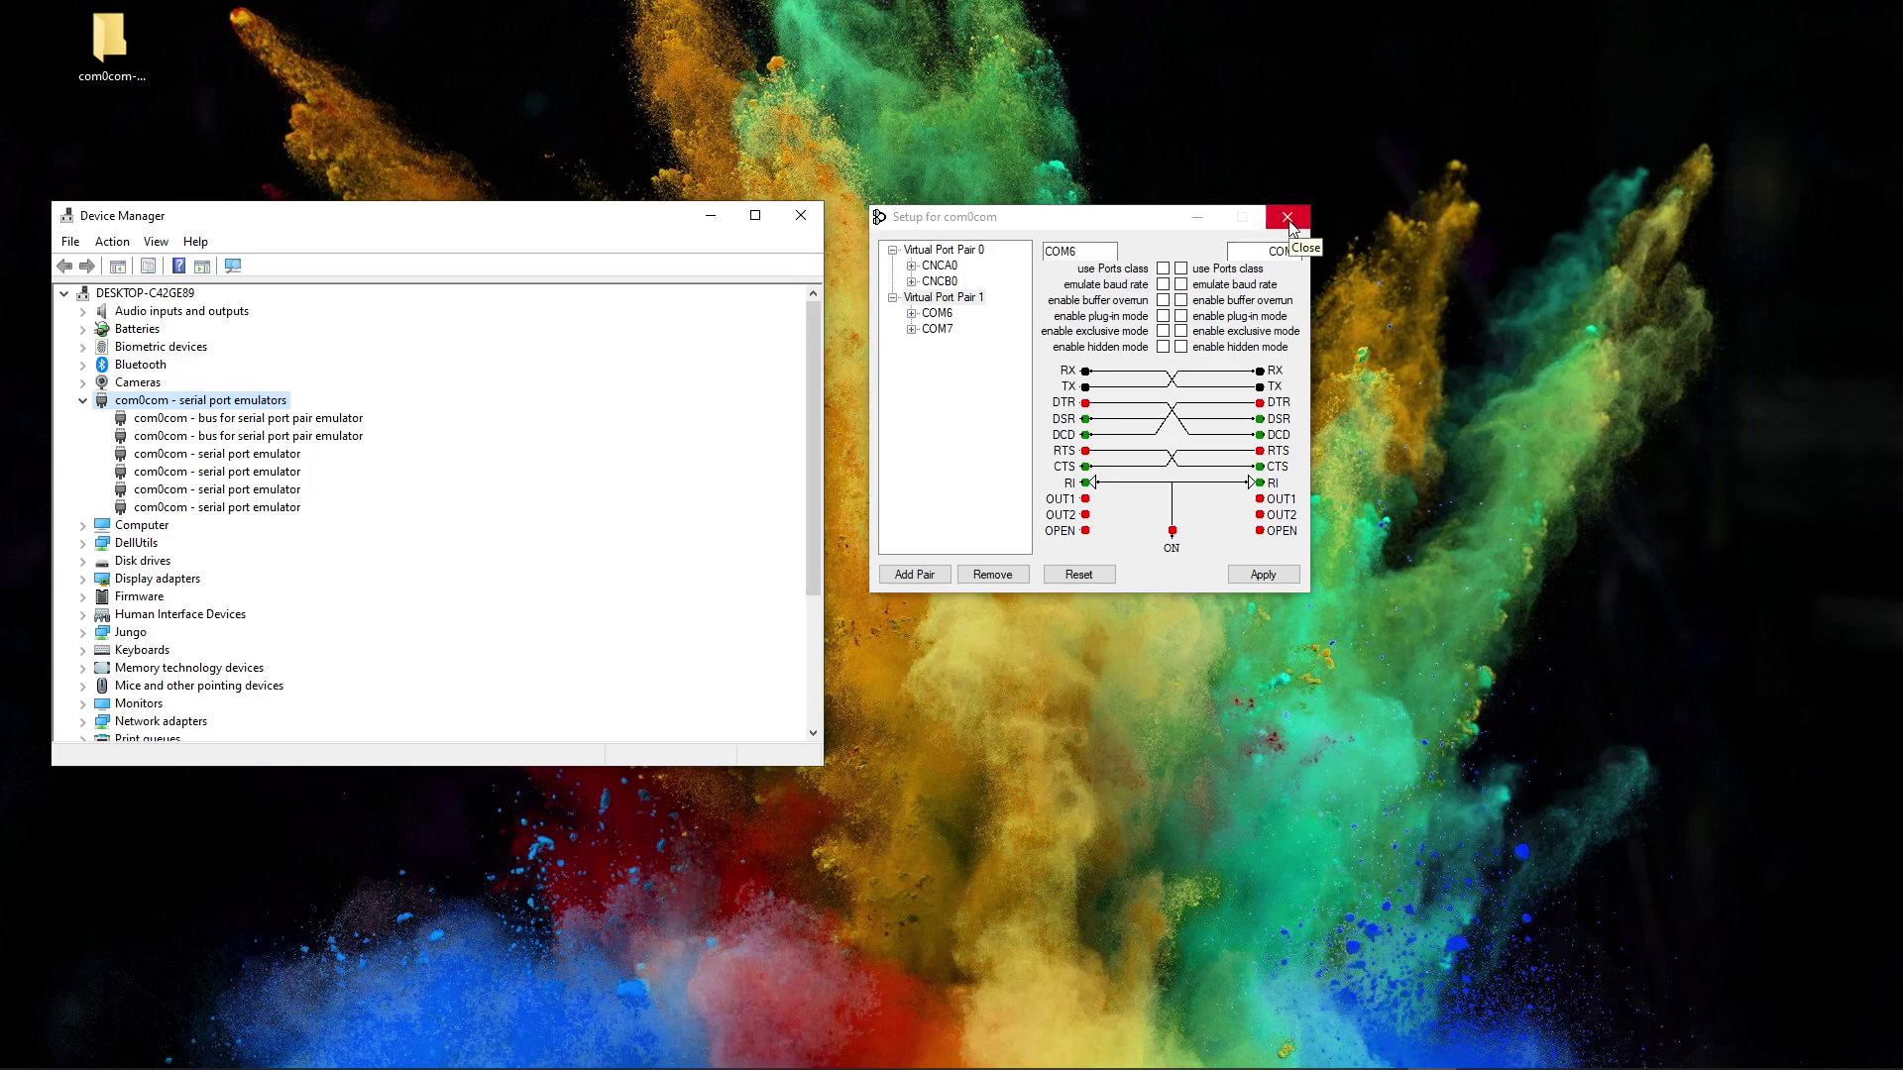
{"action": "left_click", "coordinate": [1289, 219]}
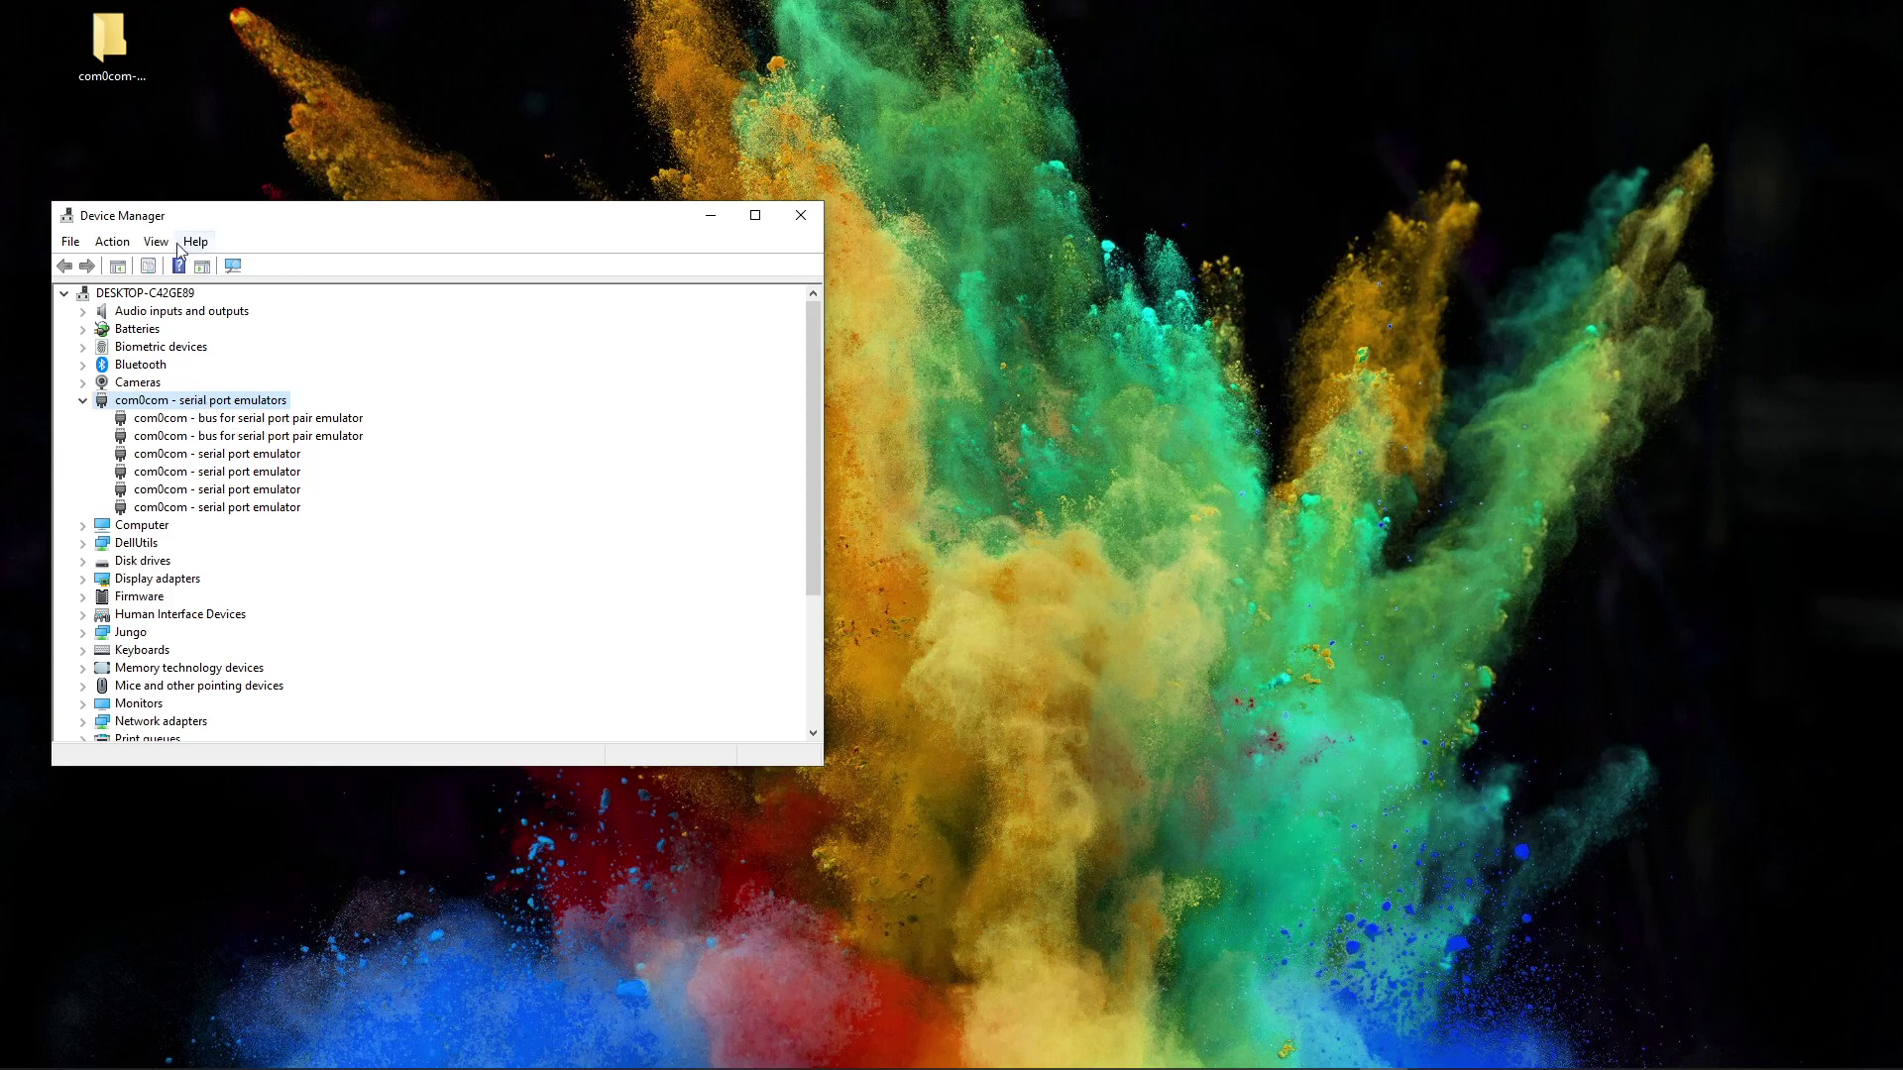
{"action": "left_click_drag", "start_coordinate": [232, 226], "coordinate": [538, 141]}
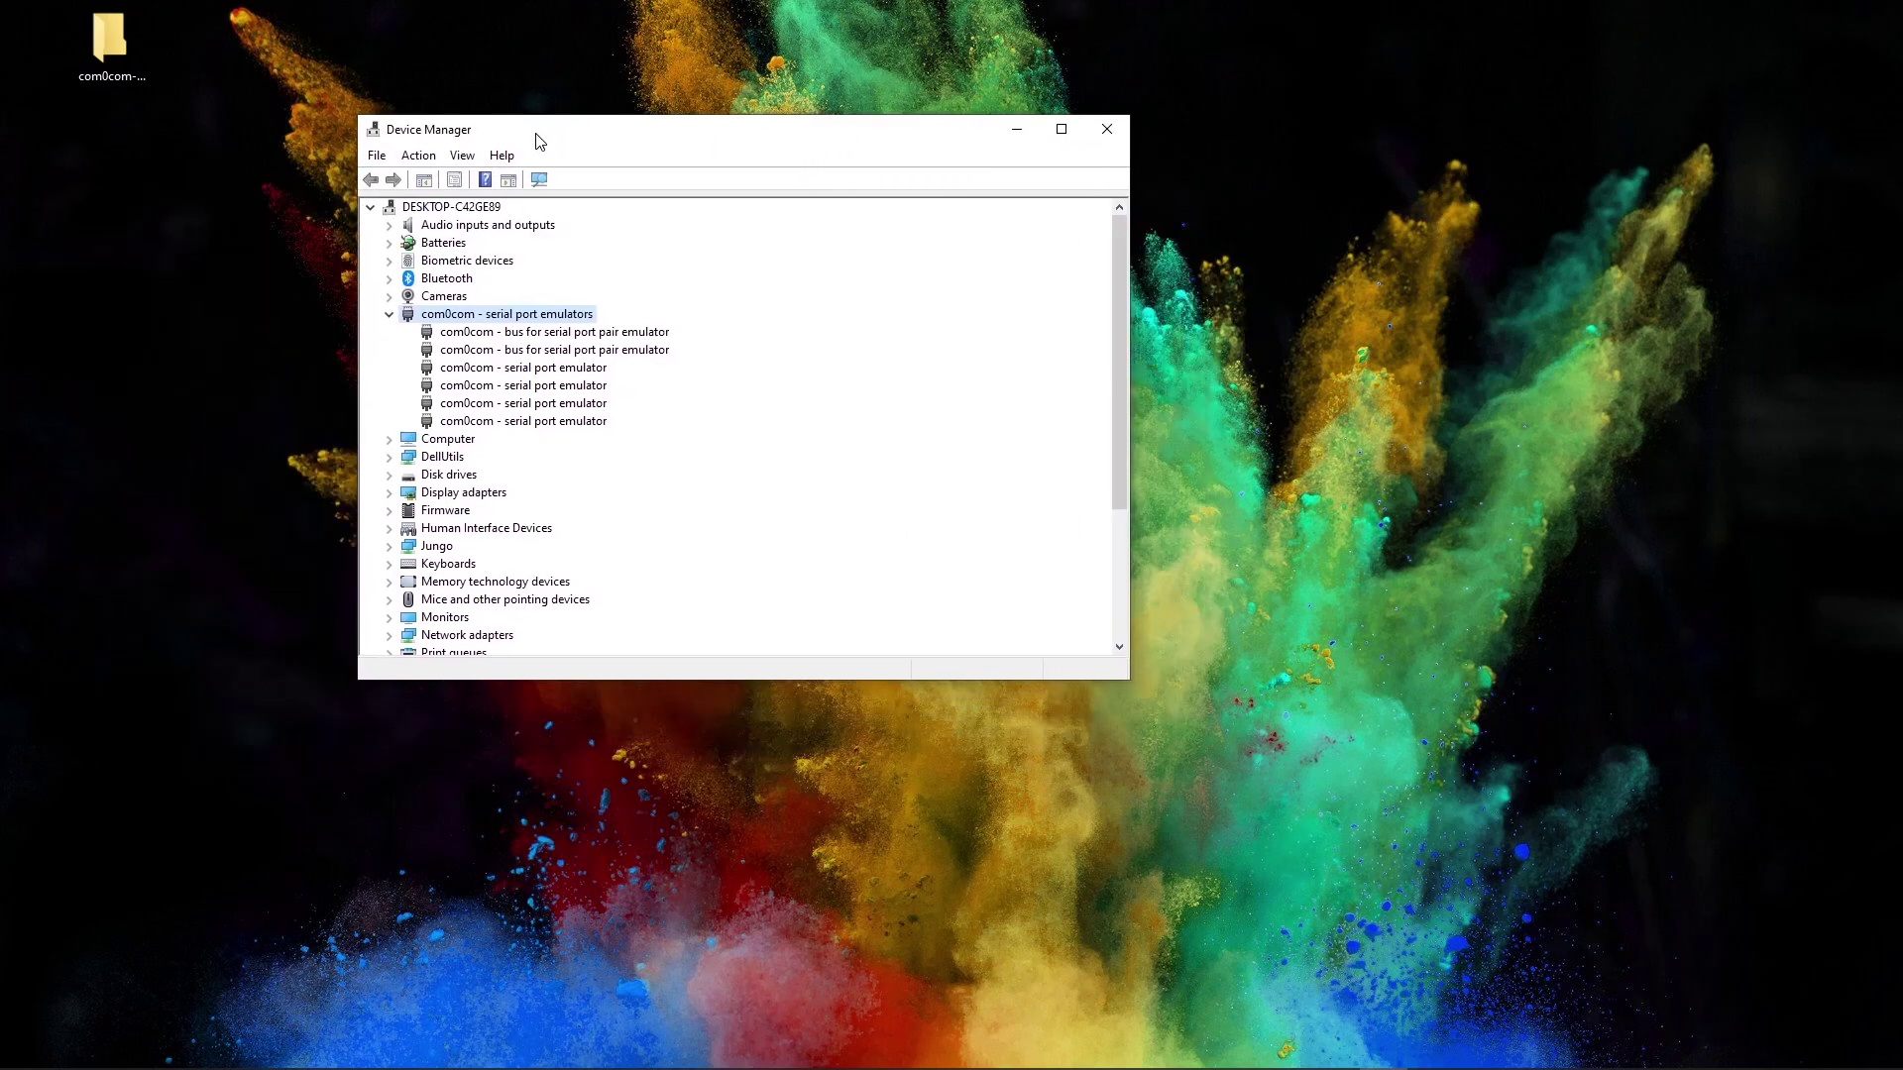